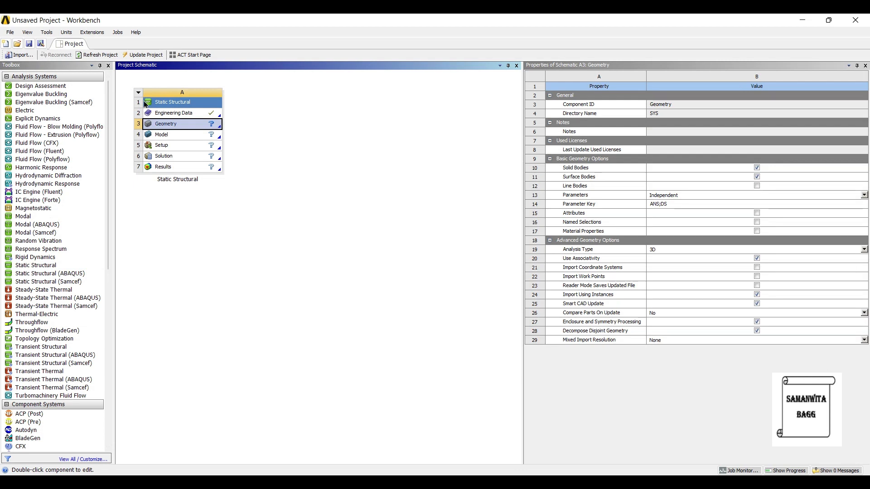
Open the Static Structural system's Geometry in DesignModeler.
{"action": "key", "text": "Up"}
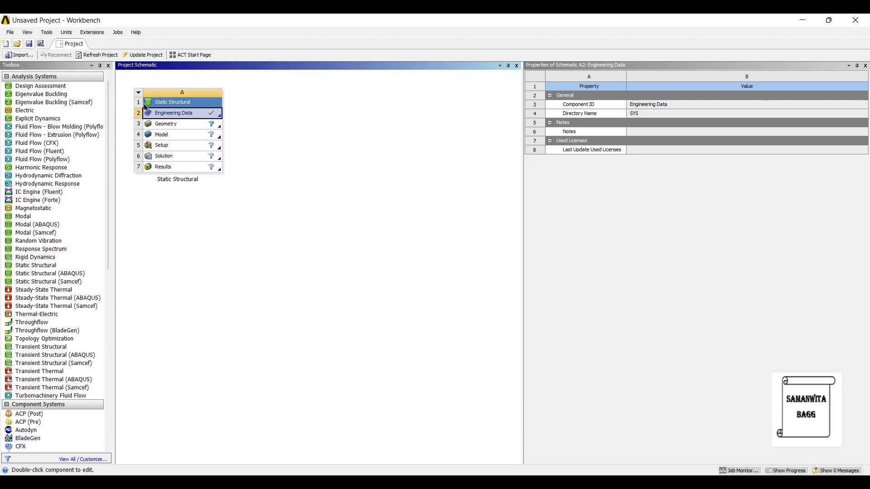
{"action": "key", "text": "Down"}
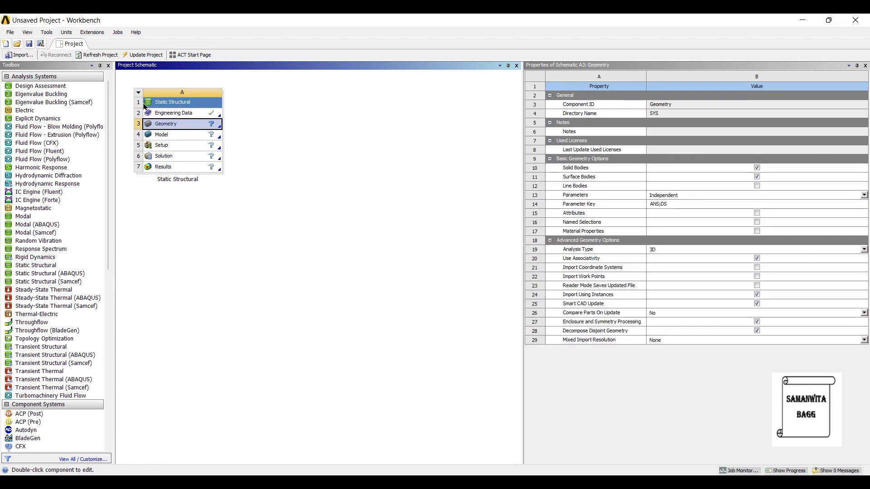
{"action": "key", "text": "shift+F10"}
{"action": "key", "text": "Down"}
{"action": "key", "text": "Down"}
{"action": "key", "text": "Return"}
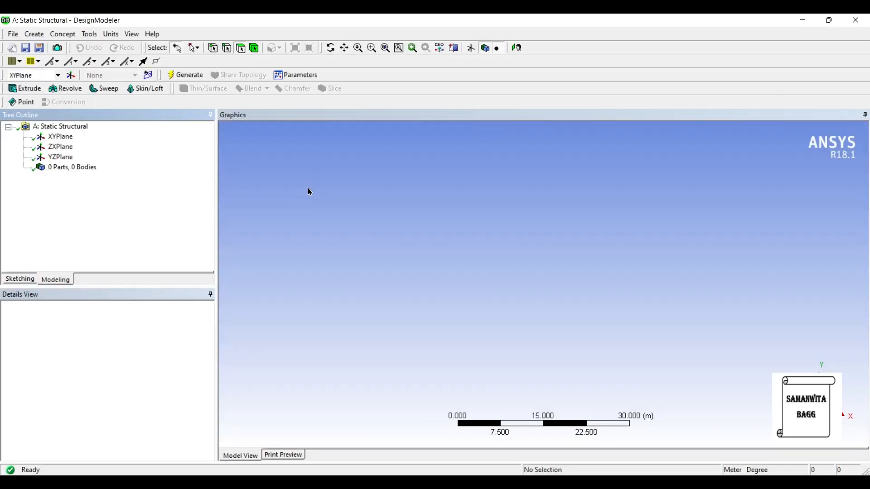
Set the units to millimetres and start sketching on the XYPlane, viewed face-on.
{"action": "left_click", "coordinate": [111, 34]}
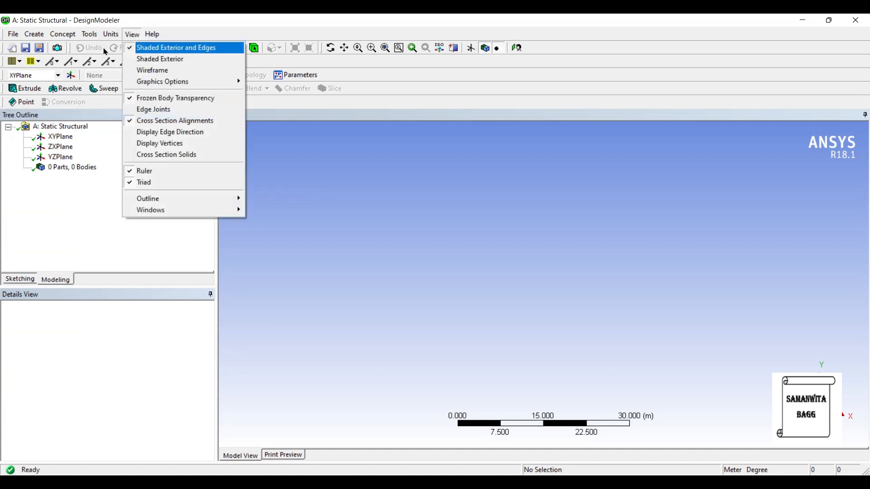
{"action": "left_click", "coordinate": [131, 70]}
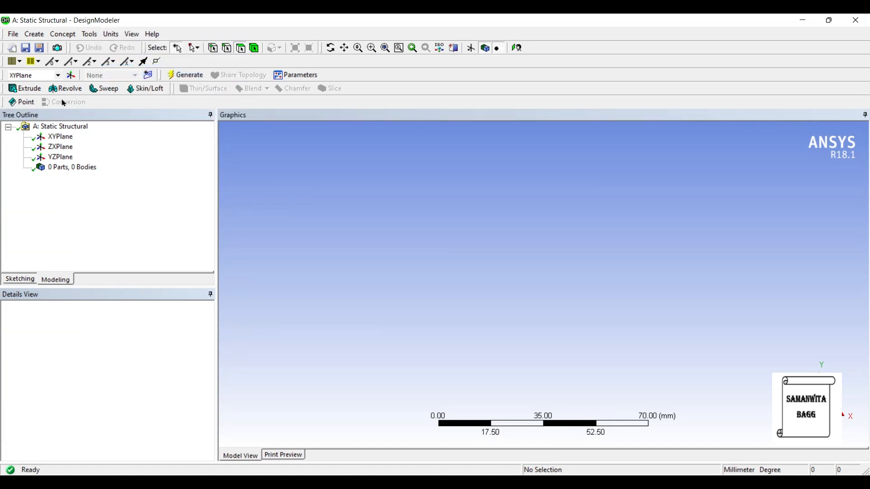
{"action": "left_click", "coordinate": [60, 136]}
{"action": "left_click", "coordinate": [517, 48]}
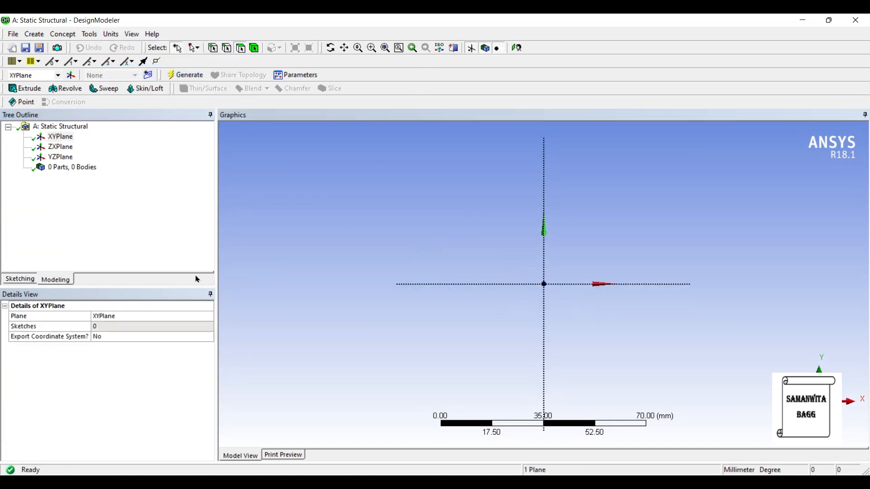
{"action": "left_click", "coordinate": [20, 279]}
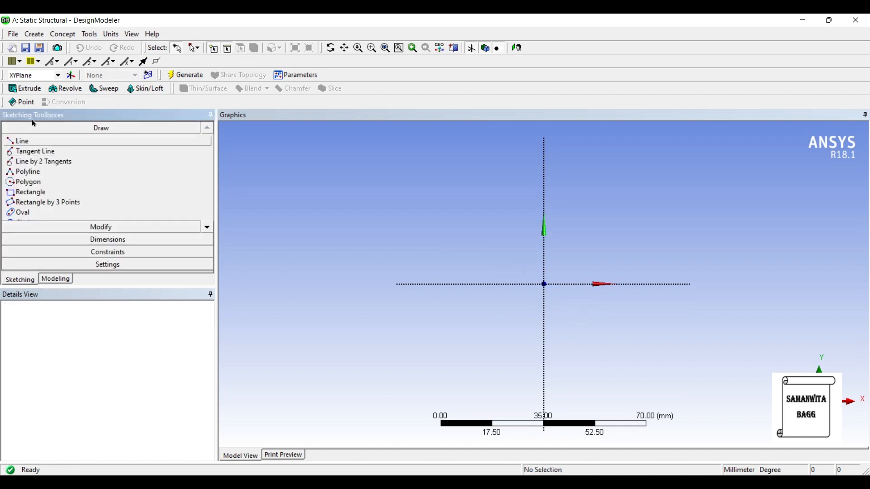
Sketch a closed triangular polyline with its base on the X axis, about 86 mm wide and about 34 mm high.
{"action": "left_click", "coordinate": [28, 171]}
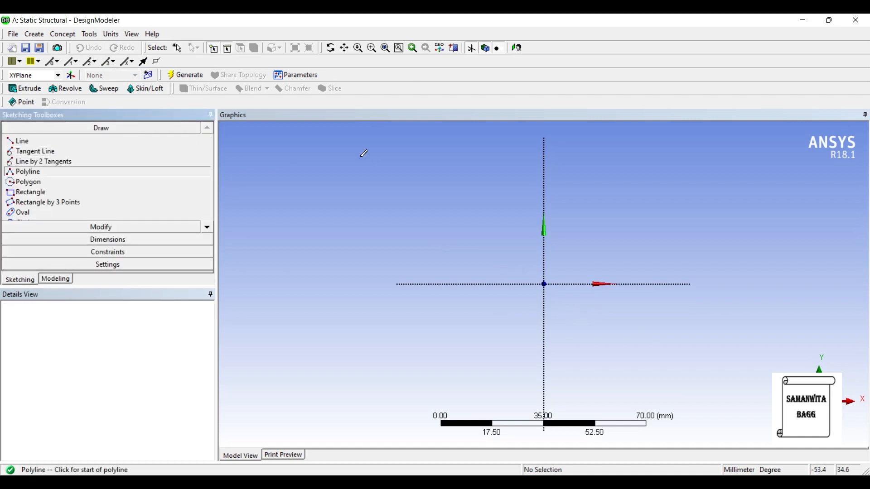
{"action": "left_click", "coordinate": [396, 285]}
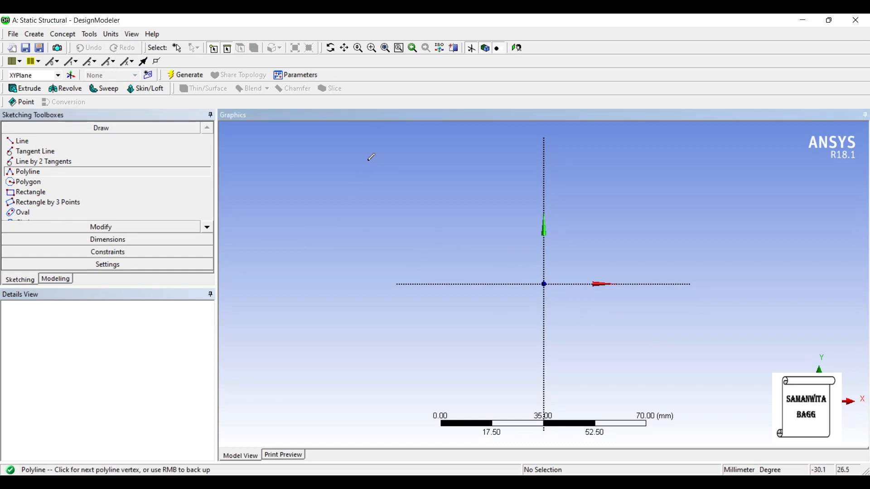
{"action": "left_click", "coordinate": [522, 186]}
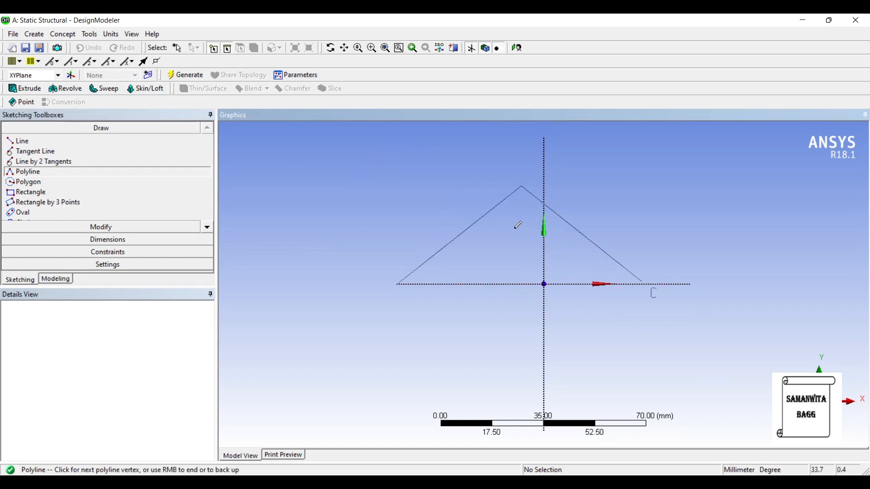
{"action": "left_click", "coordinate": [649, 284]}
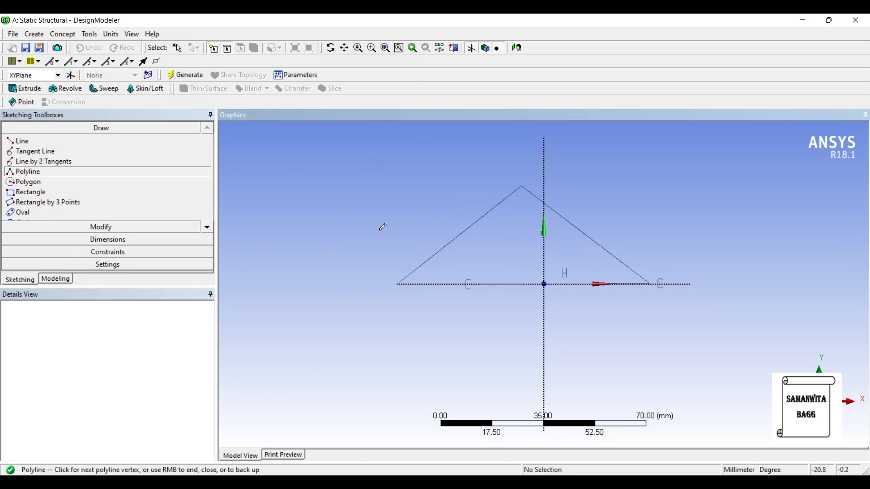
{"action": "right_click", "coordinate": [336, 244]}
{"action": "key", "text": "Down"}
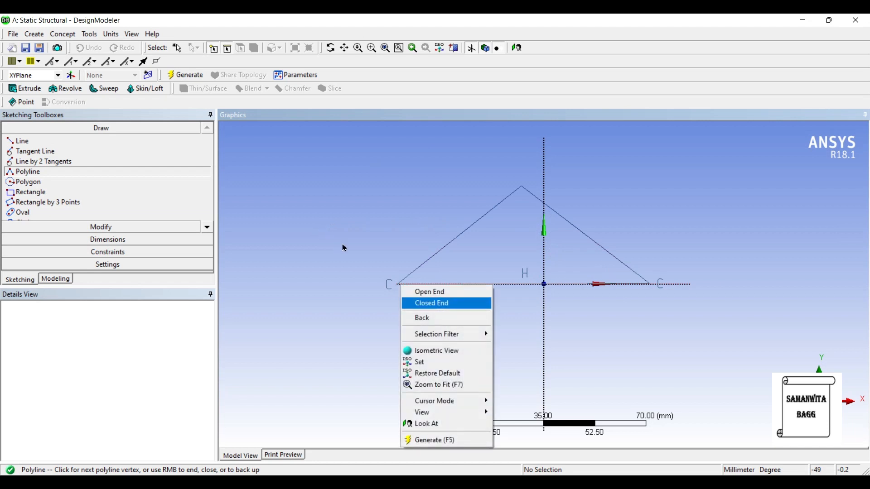
{"action": "key", "text": "Return"}
Extend the triangle into a truss with a top line about 78 mm long, a bottom line about 71 mm long, and two diagonals.
{"action": "left_click", "coordinate": [20, 141]}
{"action": "left_click", "coordinate": [521, 184]}
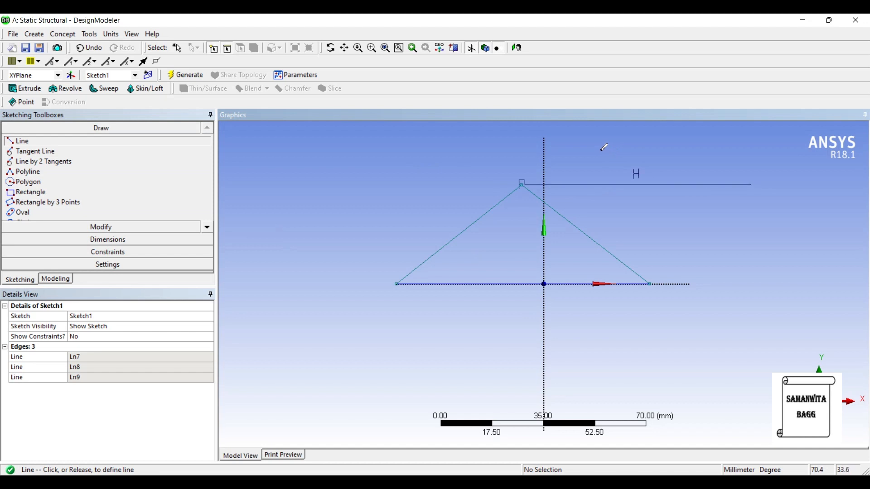
{"action": "left_click", "coordinate": [751, 185]}
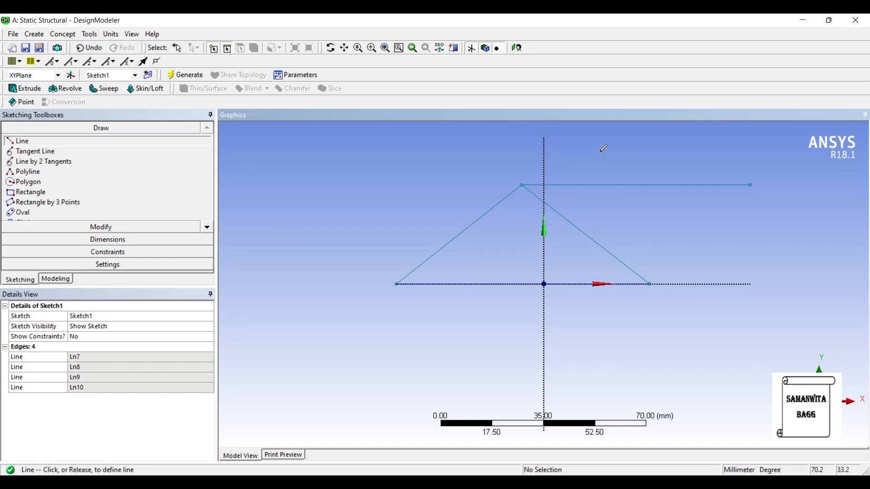
{"action": "left_click", "coordinate": [524, 228]}
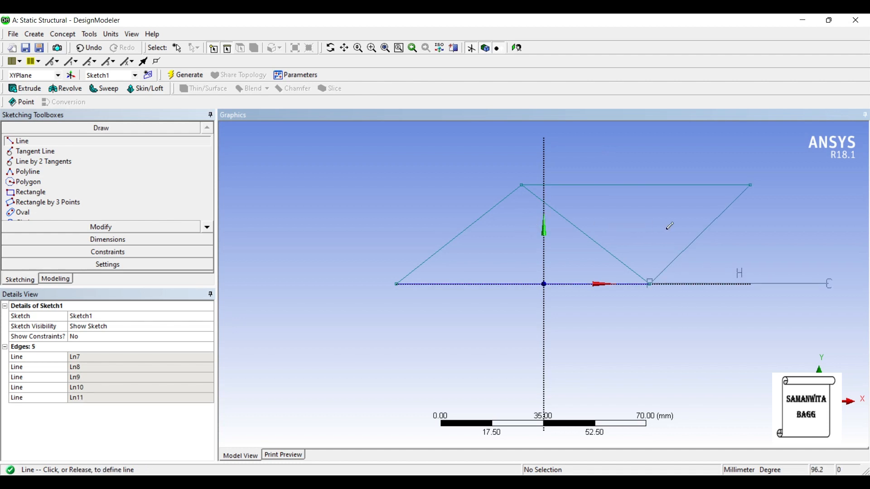
{"action": "left_click", "coordinate": [686, 228]}
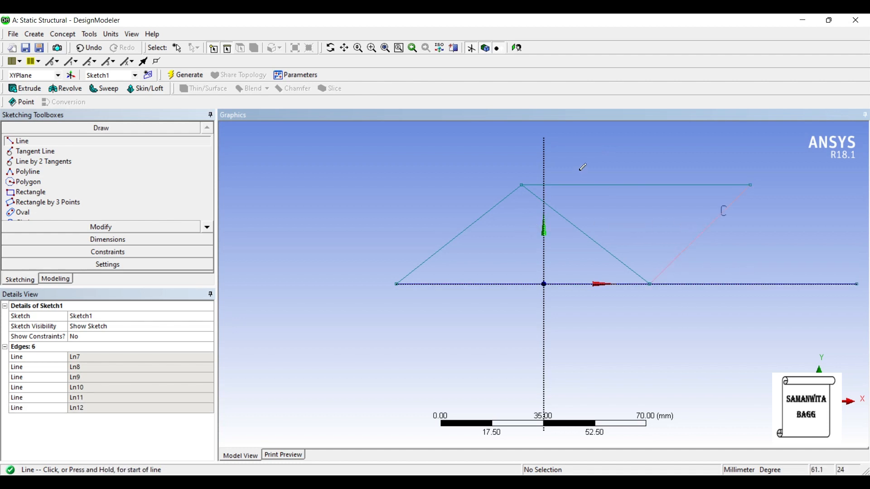
{"action": "left_click", "coordinate": [601, 148]}
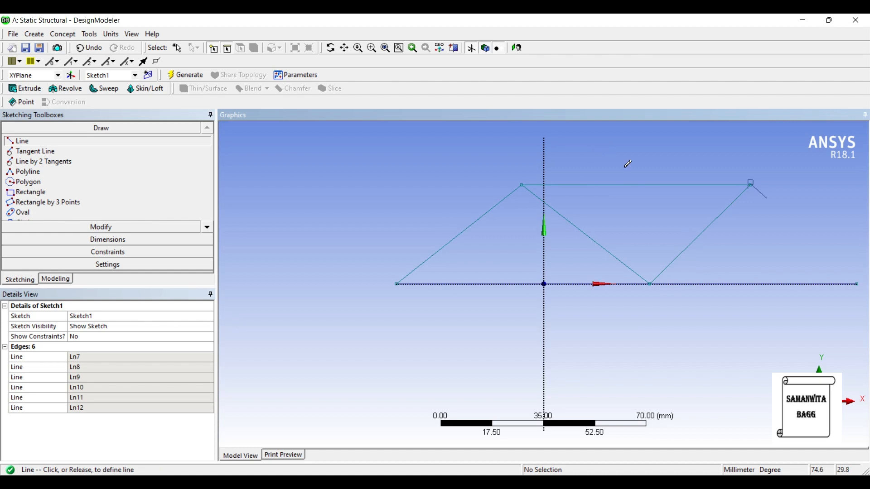
{"action": "left_click", "coordinate": [690, 227]}
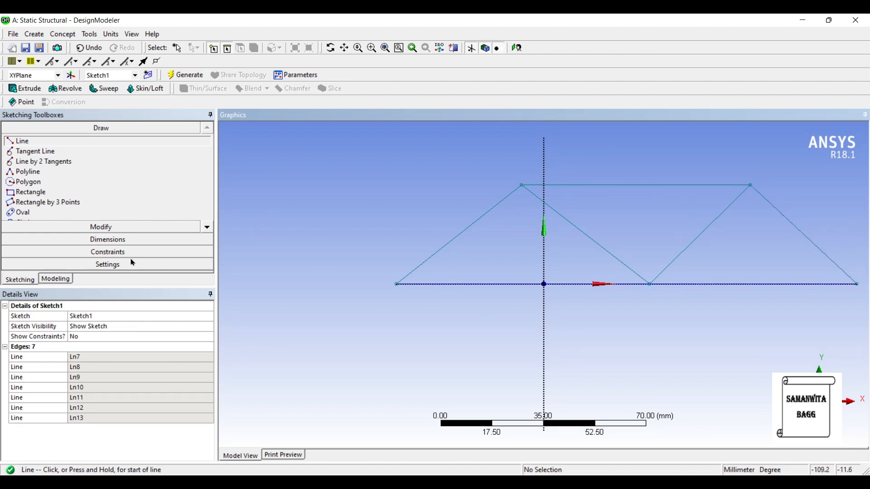
Add general dimensions to the lengths of the two bottom lines and the top line of the truss.
{"action": "left_click", "coordinate": [123, 240]}
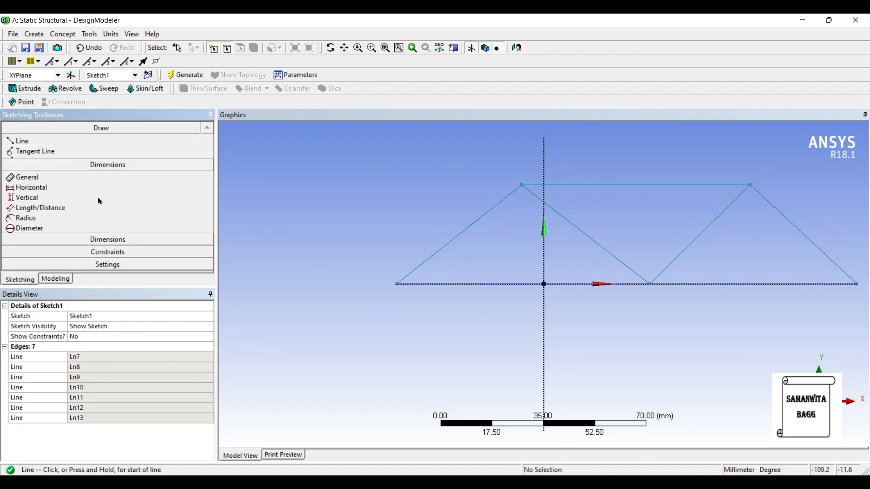
{"action": "left_click", "coordinate": [400, 282]}
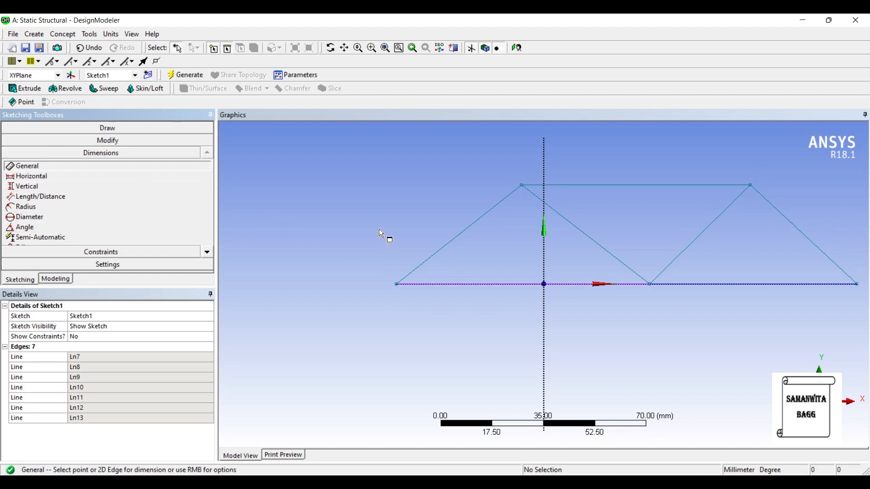
{"action": "left_click", "coordinate": [385, 246]}
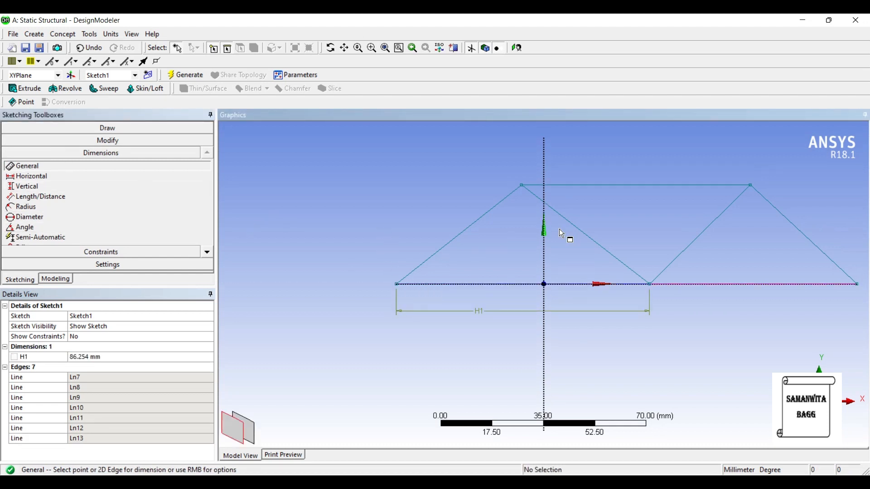
{"action": "left_click", "coordinate": [568, 250]}
{"action": "left_click", "coordinate": [499, 152]}
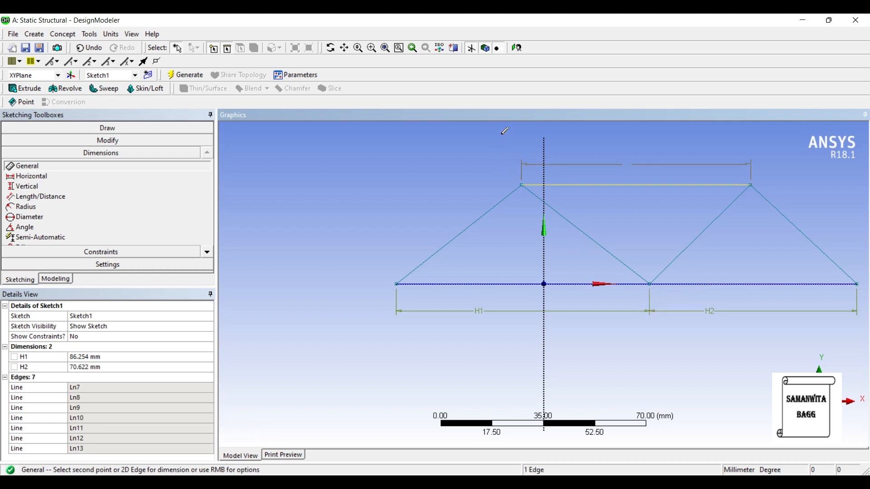
{"action": "left_click", "coordinate": [505, 131]}
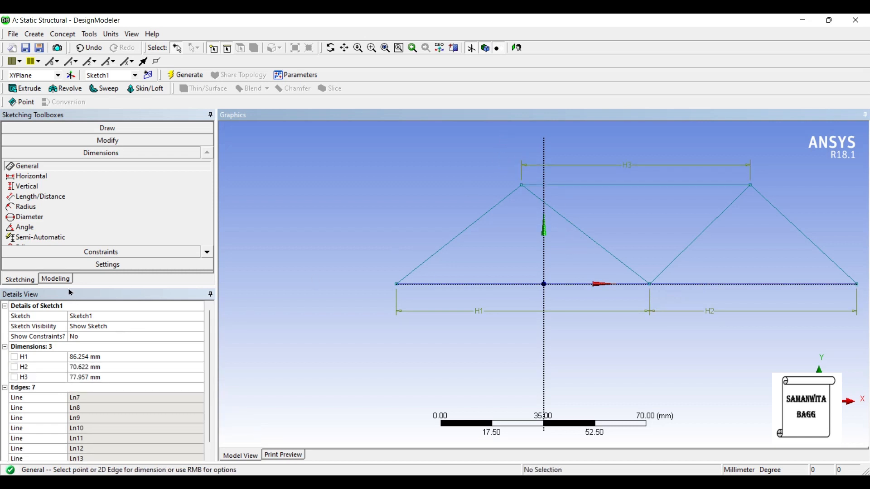
Set the three horizontal dimensions H1, H2 and H3 to 85 mm each.
{"action": "left_click", "coordinate": [95, 357]}
{"action": "type", "text": "85"}
{"action": "key", "text": "Return"}
{"action": "key", "text": "Down"}
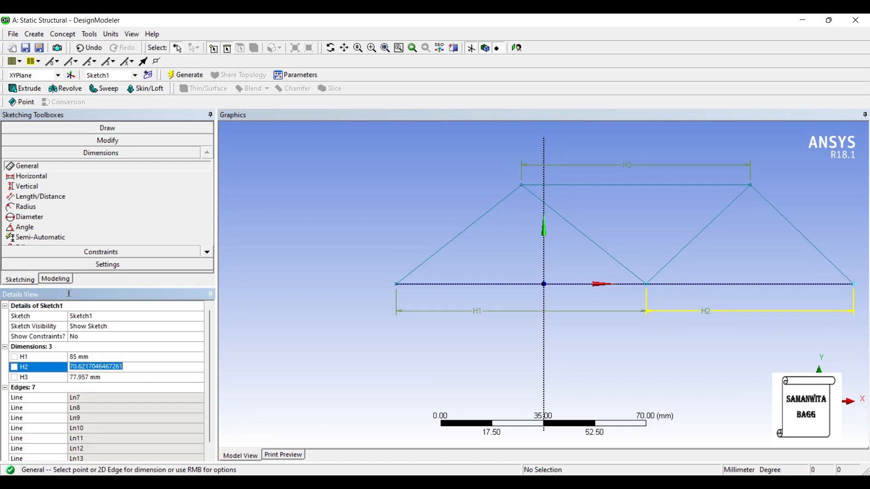
{"action": "type", "text": "85"}
{"action": "key", "text": "Return"}
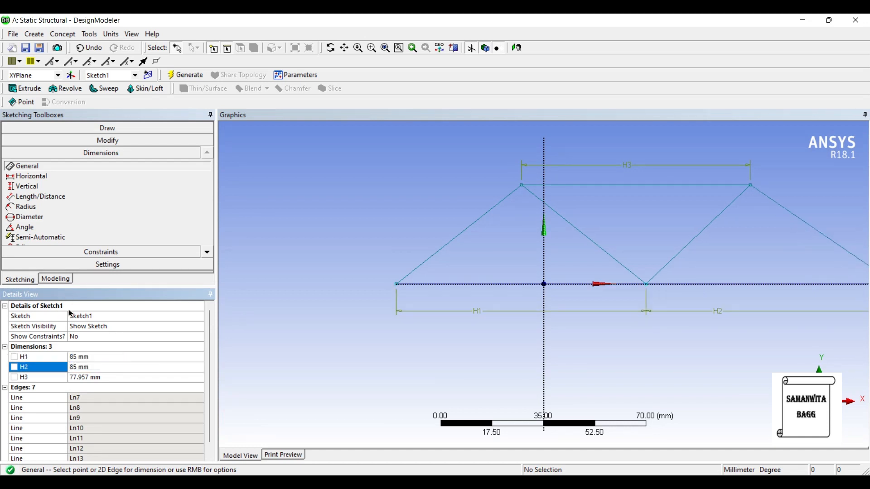
{"action": "key", "text": "Down"}
{"action": "key", "text": "Down"}
{"action": "key", "text": "Up"}
{"action": "type", "text": "85"}
{"action": "key", "text": "Return"}
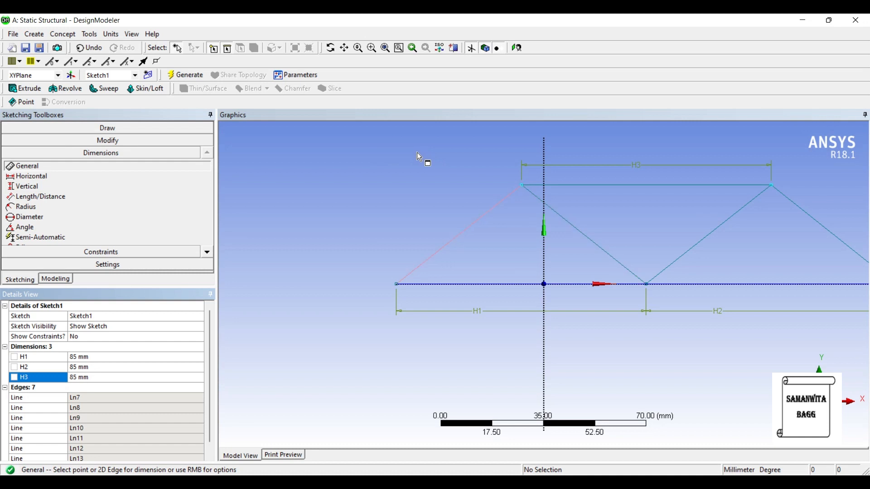
Dimension the vertical distance from the truss's upper left vertex to its base line and set it to 35 mm.
{"action": "left_click", "coordinate": [418, 200]}
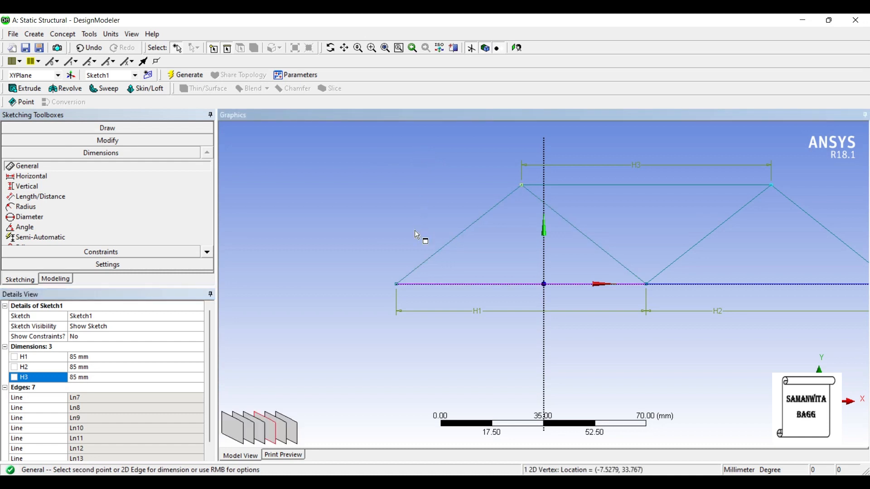
{"action": "left_click", "coordinate": [421, 285]}
{"action": "left_click", "coordinate": [286, 216]}
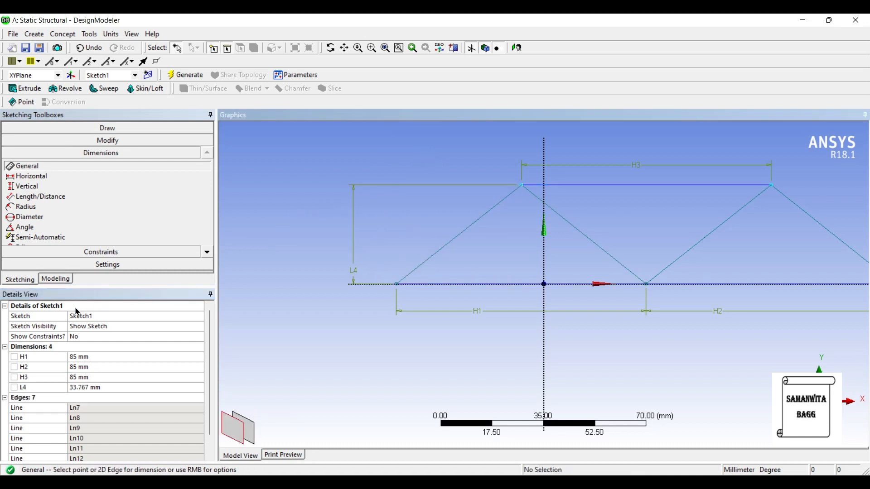
{"action": "type", "text": "3"}
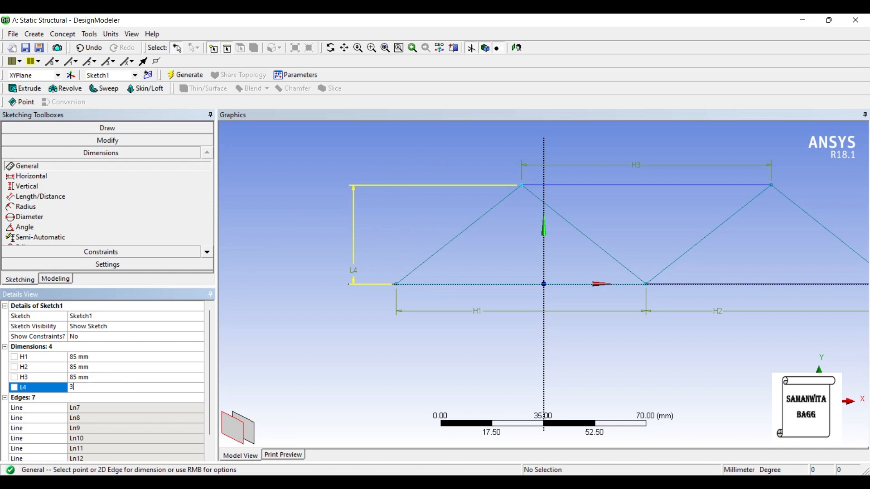
{"action": "key", "text": "Return"}
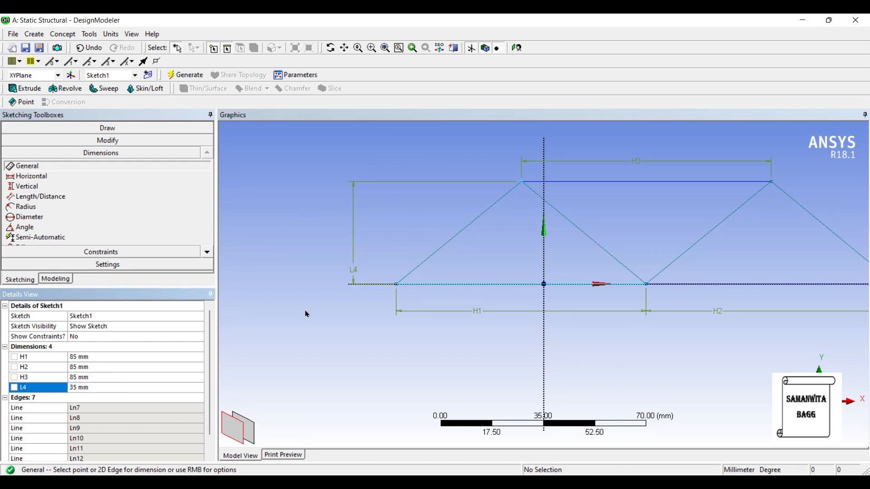
Create a line body from Sketch1 using Lines From Sketches and generate it.
{"action": "left_click", "coordinate": [54, 33]}
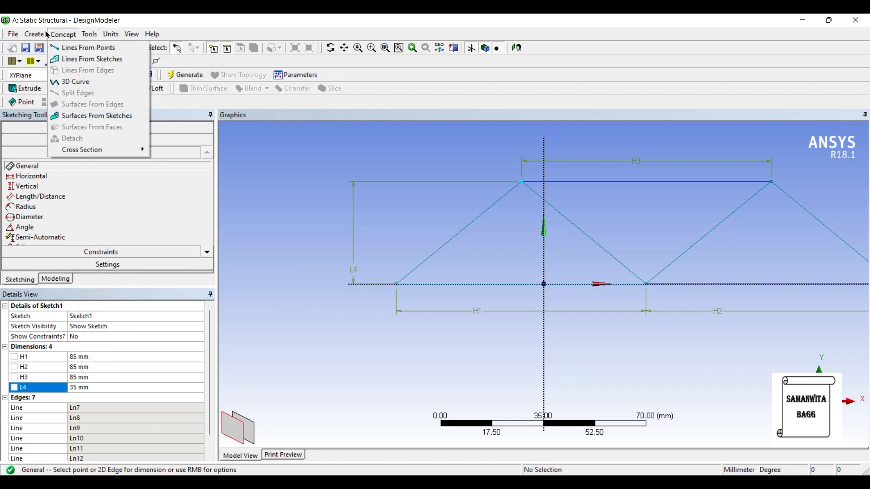
{"action": "left_click", "coordinate": [63, 57]}
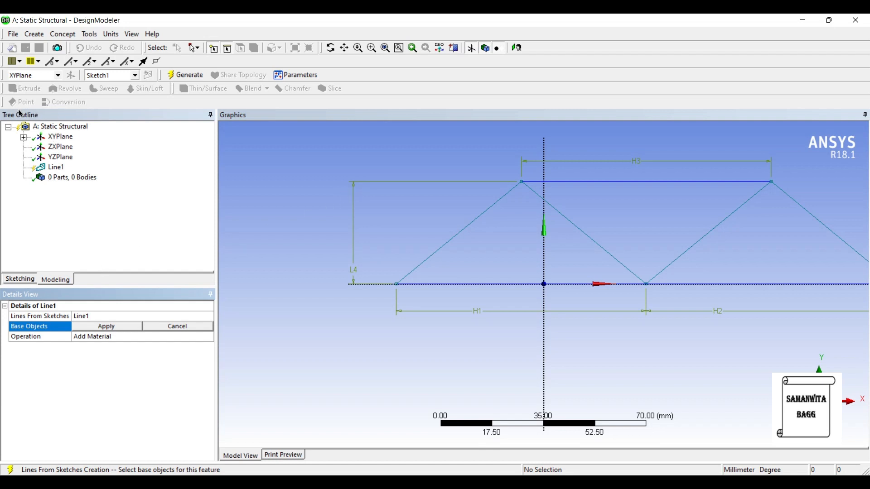
{"action": "left_click", "coordinate": [23, 136]}
{"action": "left_click", "coordinate": [72, 146]}
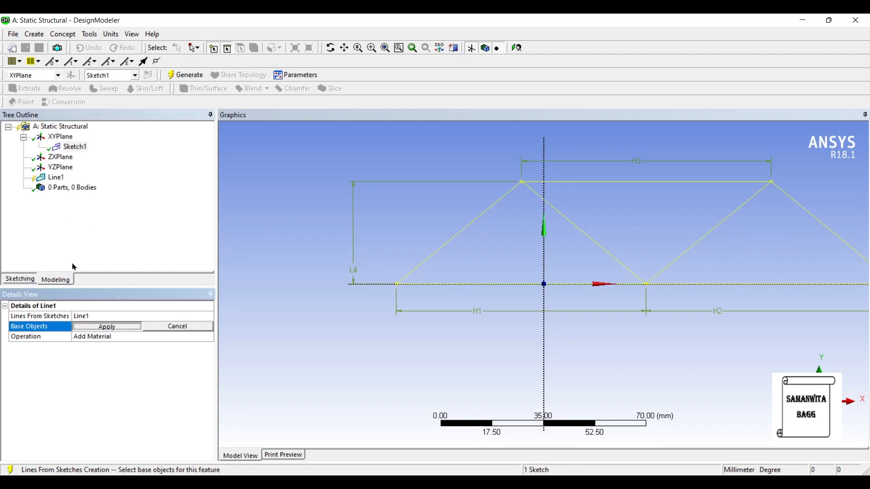
{"action": "left_click", "coordinate": [106, 326]}
{"action": "left_click", "coordinate": [186, 74]}
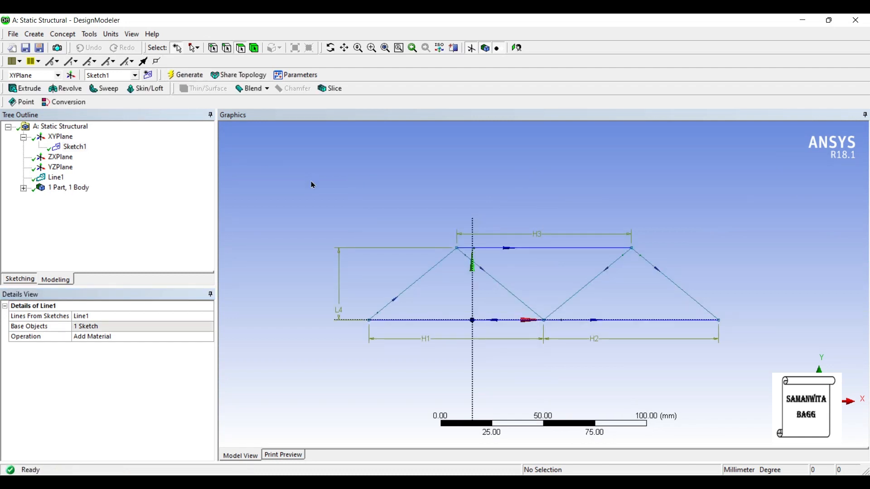
Create a circular cross section and set its radius R to 3 mm.
{"action": "left_click", "coordinate": [50, 34]}
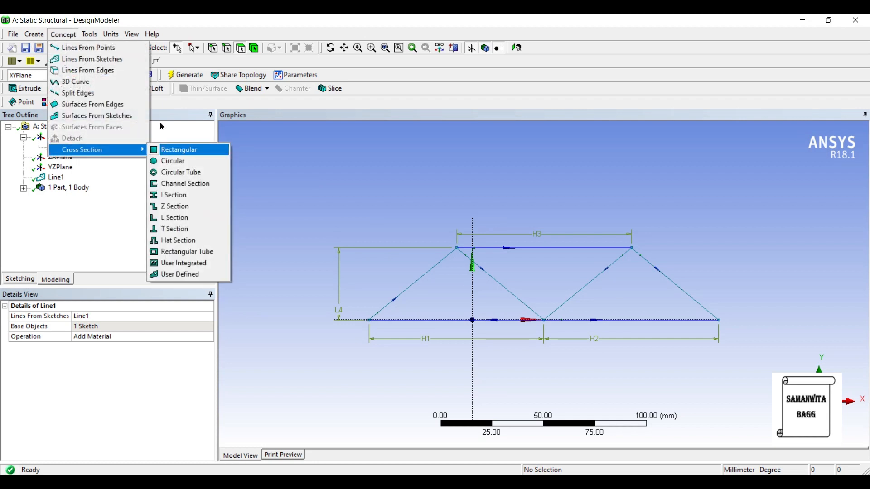
{"action": "left_click", "coordinate": [171, 161]}
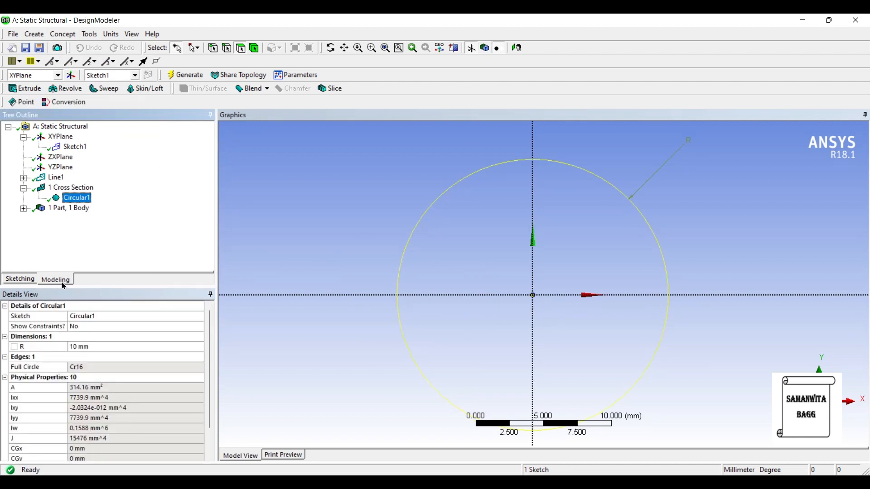
{"action": "left_click", "coordinate": [75, 346]}
{"action": "type", "text": "3"}
{"action": "key", "text": "Return"}
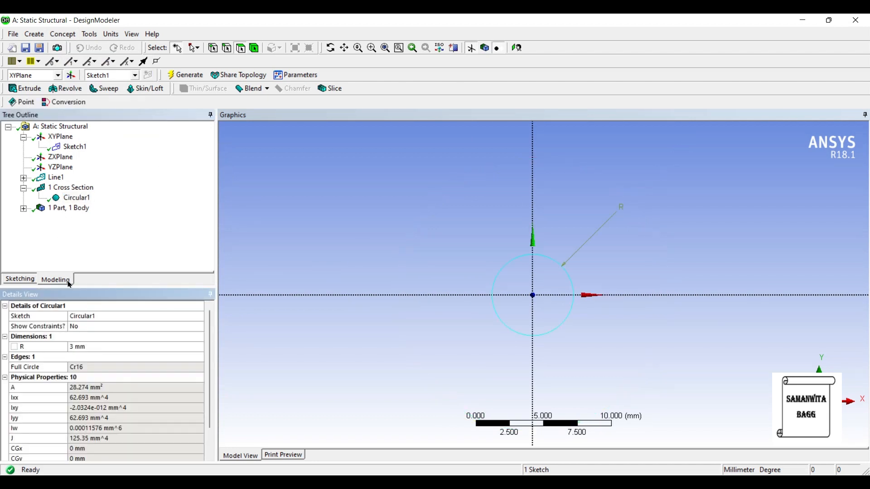
Assign the Circular1 cross section to the truss's line body.
{"action": "left_click", "coordinate": [24, 209]}
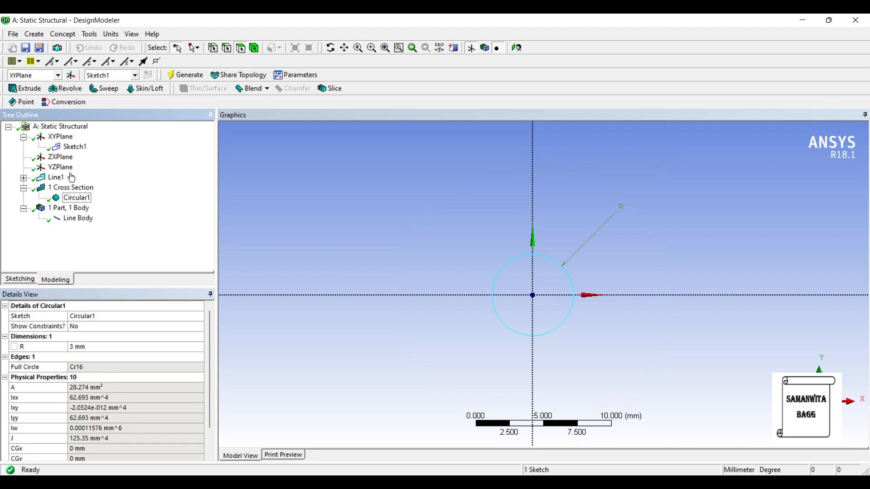
{"action": "left_click", "coordinate": [77, 218]}
{"action": "left_click", "coordinate": [104, 293]}
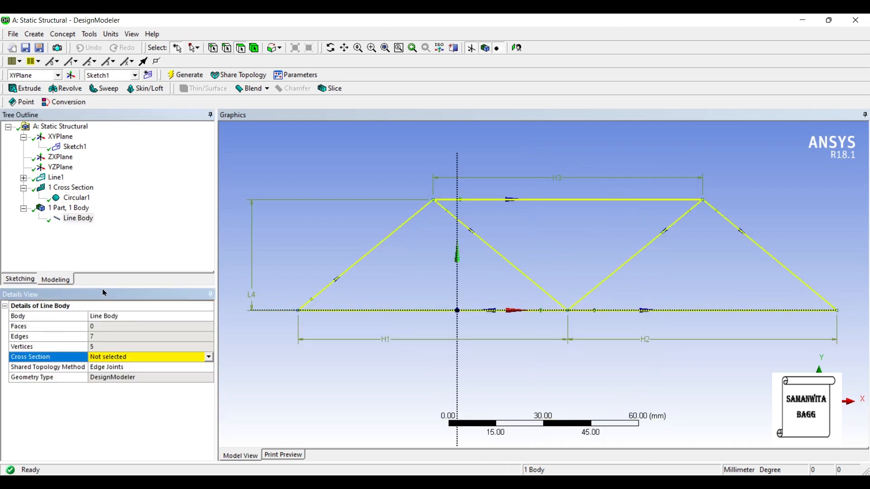
{"action": "left_click", "coordinate": [168, 291]}
{"action": "left_click", "coordinate": [103, 299]}
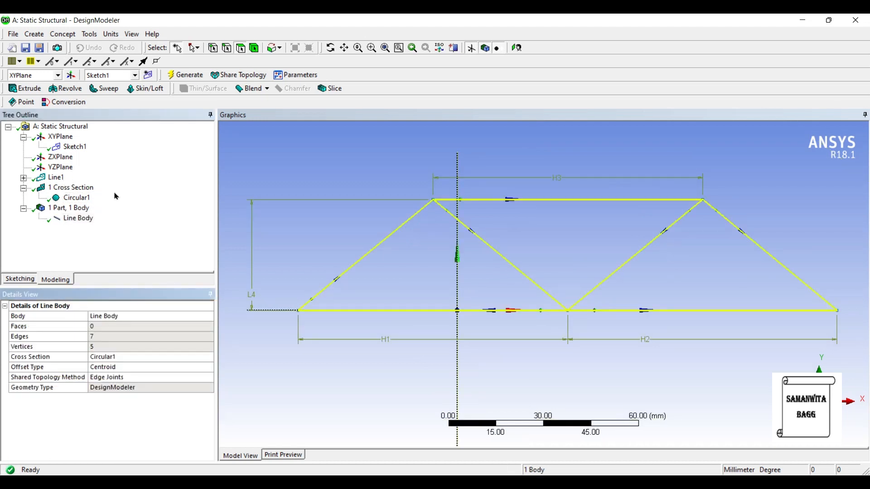
{"action": "left_click", "coordinate": [321, 144]}
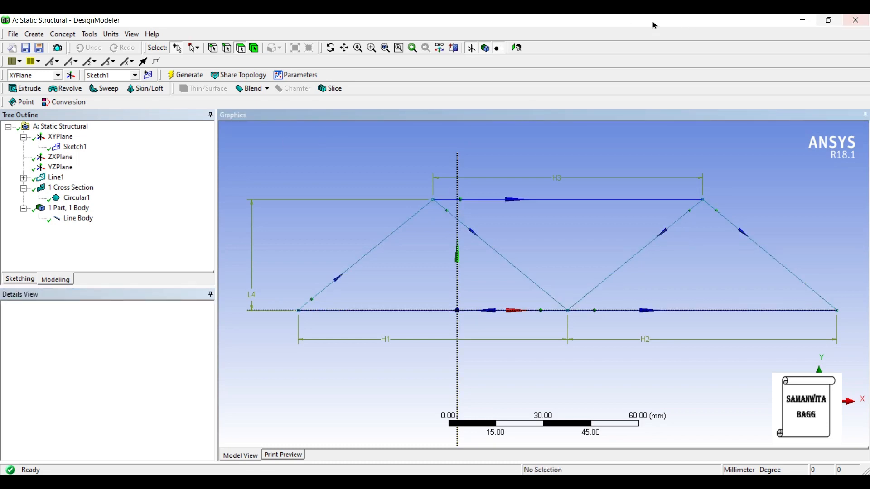
Switch to Workbench, open the Static Structural system's Model in Mechanical and display the line body's details.
{"action": "double_click", "coordinate": [647, 24]}
{"action": "left_click", "coordinate": [643, 21]}
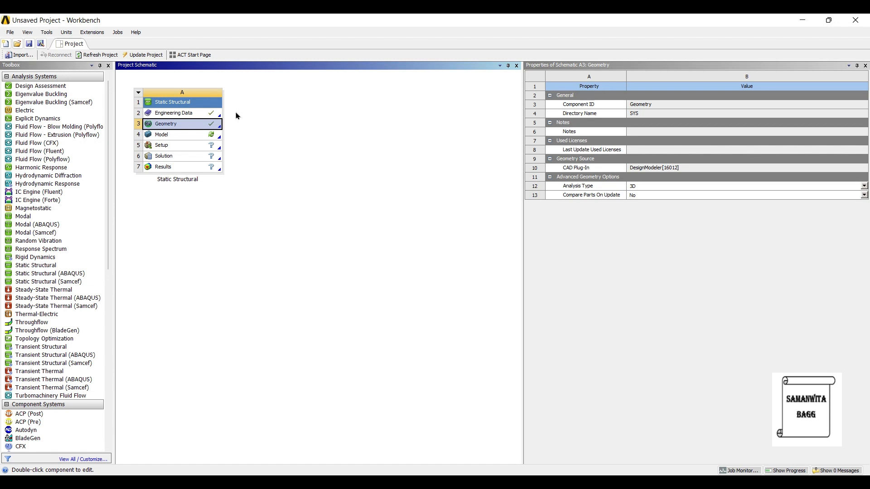
{"action": "double_click", "coordinate": [170, 134]}
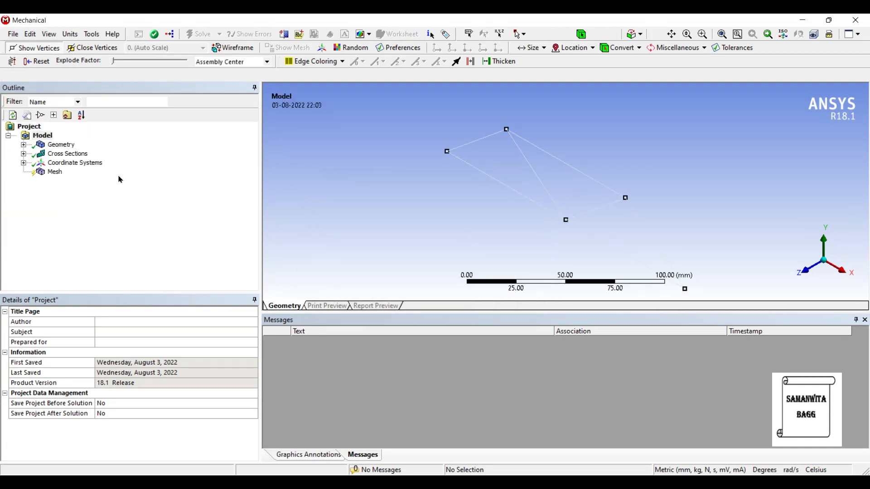
{"action": "left_click_drag", "start_coordinate": [471, 175], "coordinate": [531, 172]}
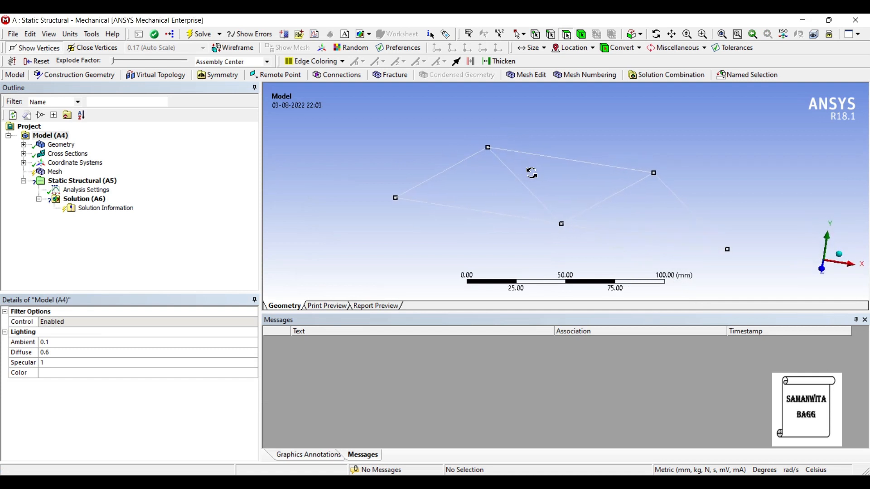
{"action": "left_click", "coordinate": [24, 144]}
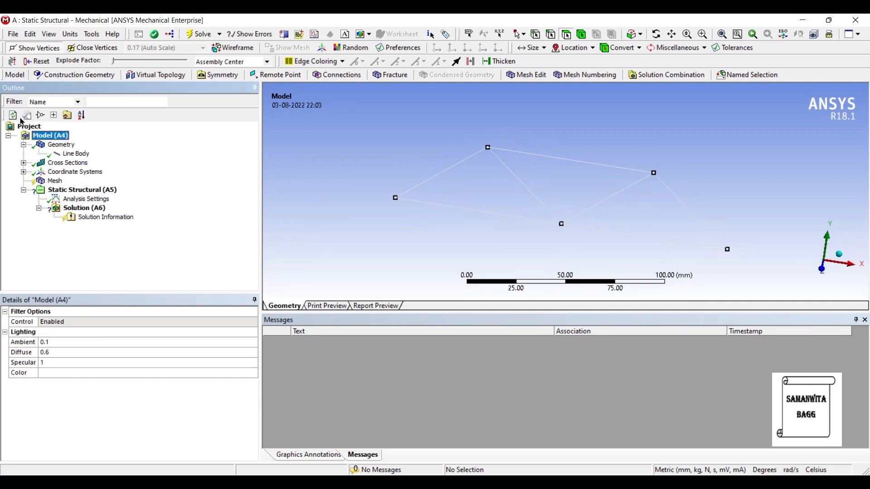
{"action": "left_click", "coordinate": [71, 153]}
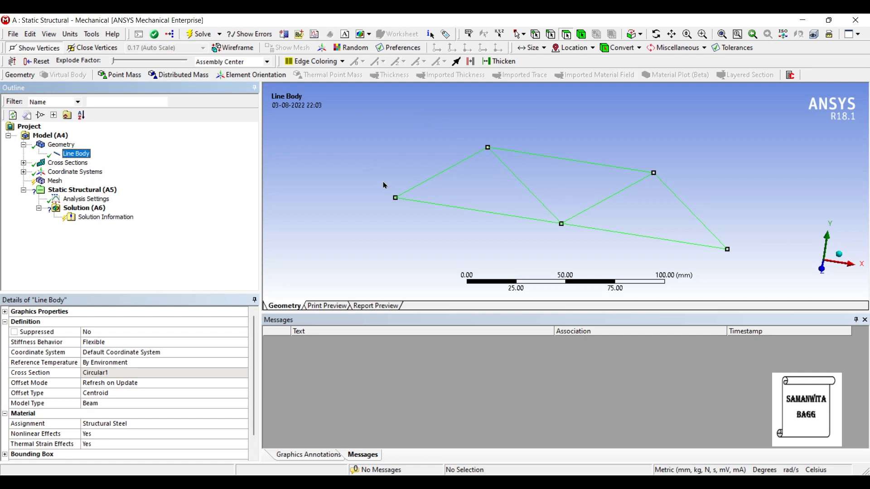
Set the mesh sizing's Relevance Center to Fine and generate the truss mesh.
{"action": "left_click", "coordinate": [55, 180]}
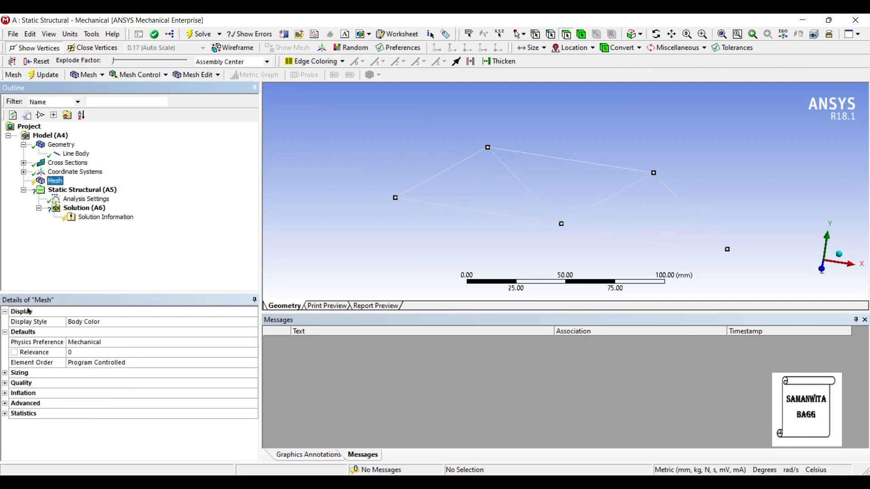
{"action": "left_click", "coordinate": [5, 373]}
{"action": "left_click", "coordinate": [113, 393]}
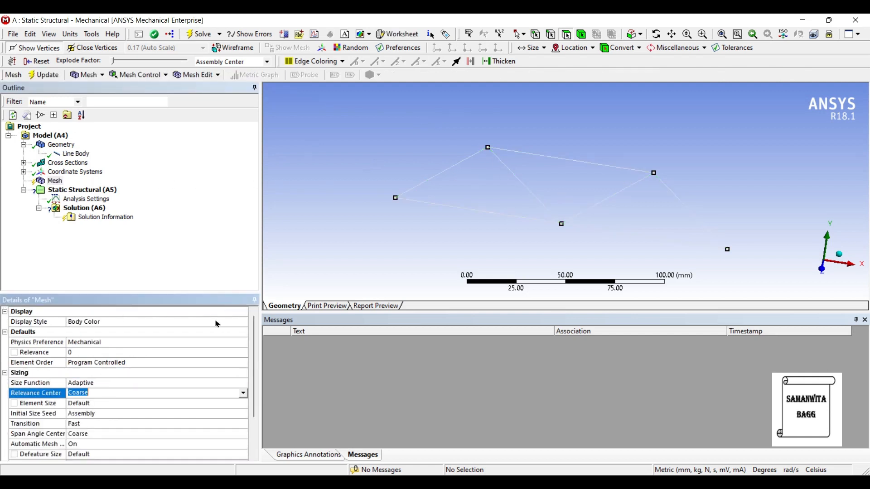
{"action": "left_click", "coordinate": [243, 393]}
{"action": "left_click", "coordinate": [113, 417]}
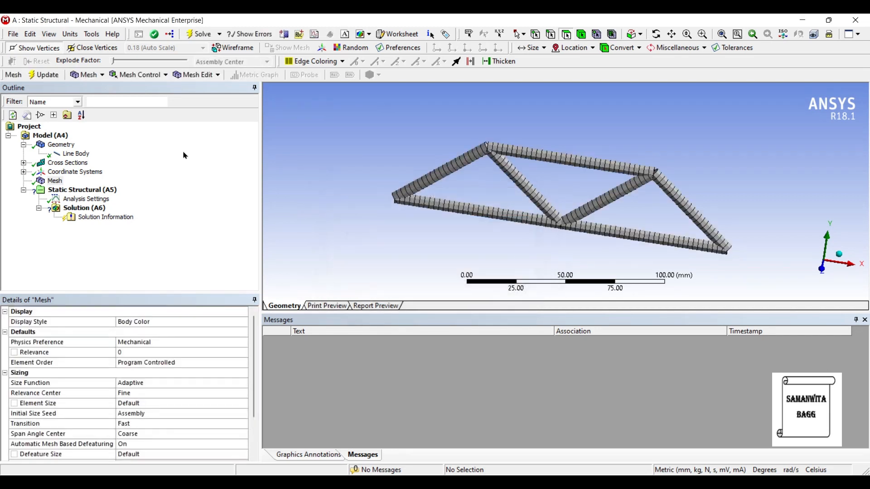
{"action": "middle_click_drag", "start_coordinate": [494, 166], "coordinate": [511, 149]}
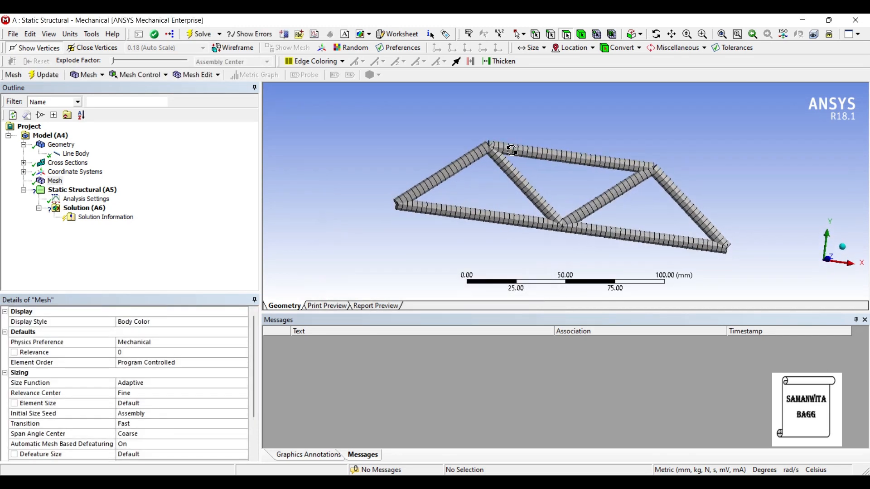
{"action": "middle_click_drag", "start_coordinate": [446, 176], "coordinate": [448, 183]}
{"action": "scroll", "coordinate": [504, 181], "scroll_direction": "up", "scroll_amount": 2}
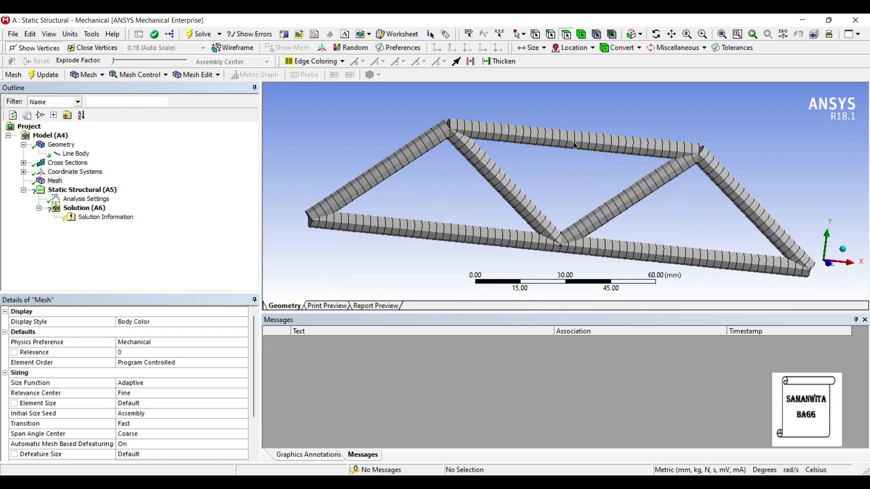
{"action": "middle_click_drag", "start_coordinate": [501, 190], "coordinate": [491, 179]}
{"action": "scroll", "coordinate": [426, 176], "scroll_direction": "down", "scroll_amount": 1}
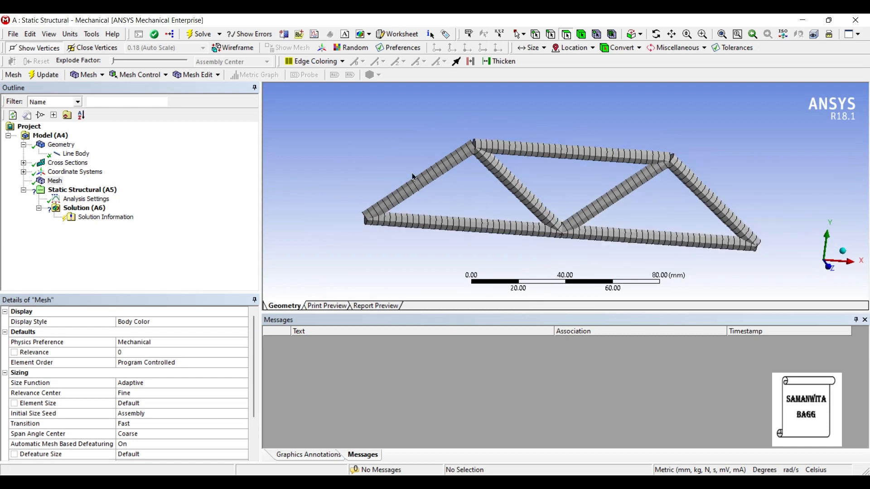
Apply a Fixed Support to the two outer end vertices of the truss's bottom chord.
{"action": "left_click", "coordinate": [83, 190]}
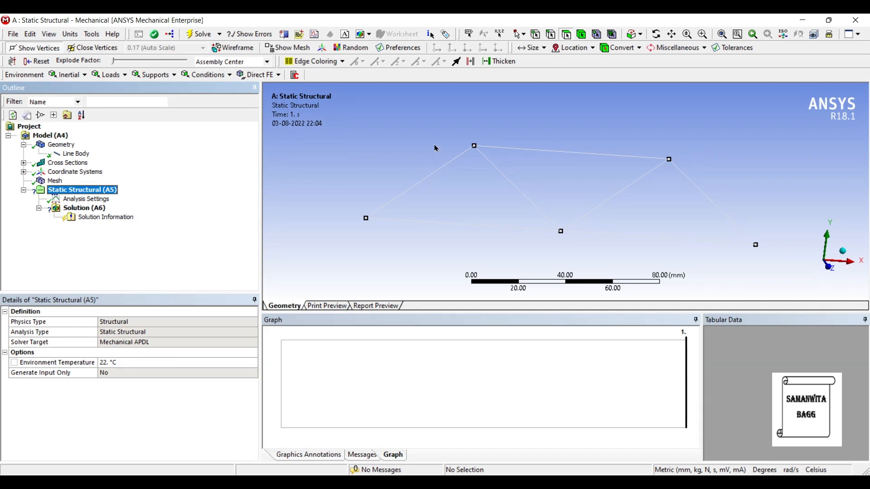
{"action": "left_click", "coordinate": [536, 34]}
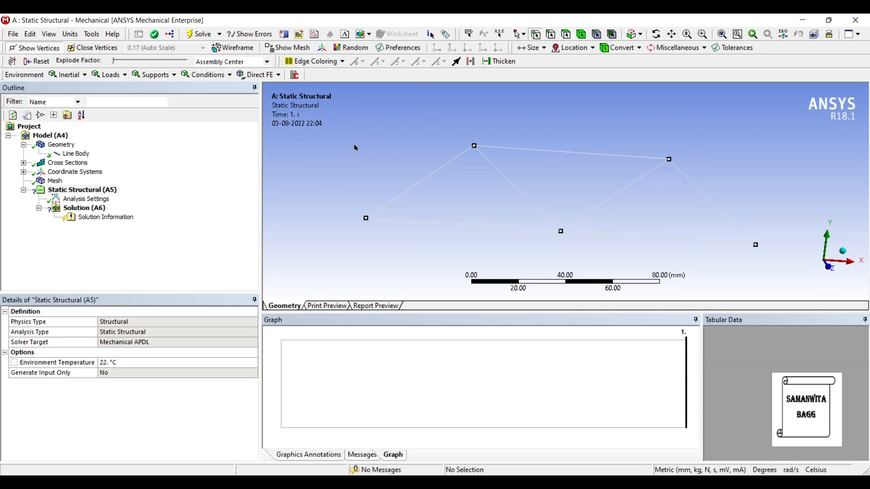
{"action": "left_click", "coordinate": [366, 219]}
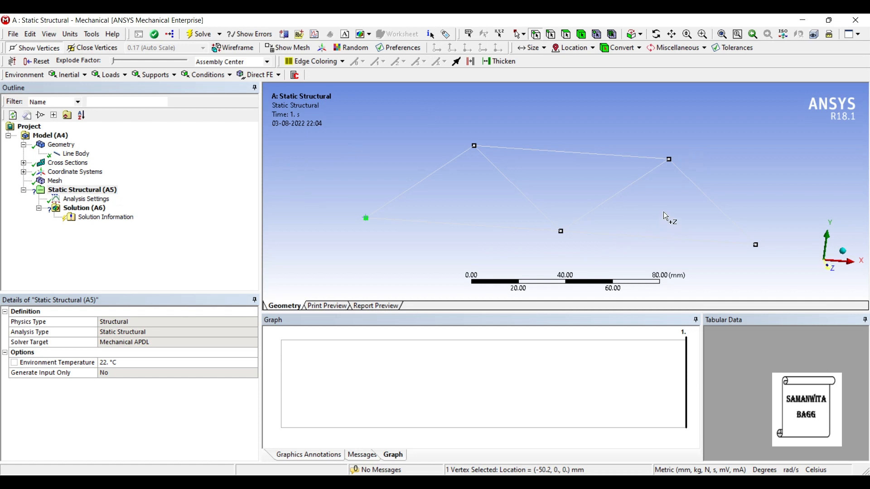
{"action": "left_click", "coordinate": [755, 244], "text": "ctrl"}
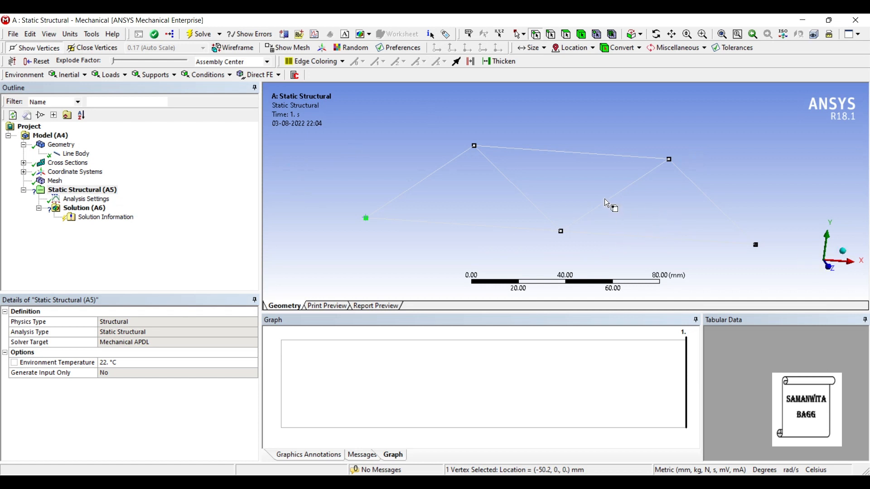
{"action": "left_click", "coordinate": [82, 190]}
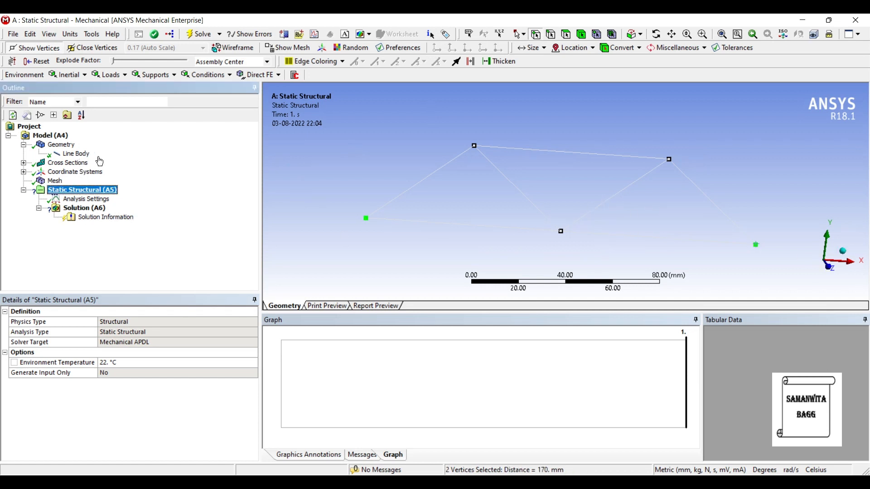
{"action": "right_click", "coordinate": [102, 191]}
{"action": "mouse_move", "coordinate": [109, 197]}
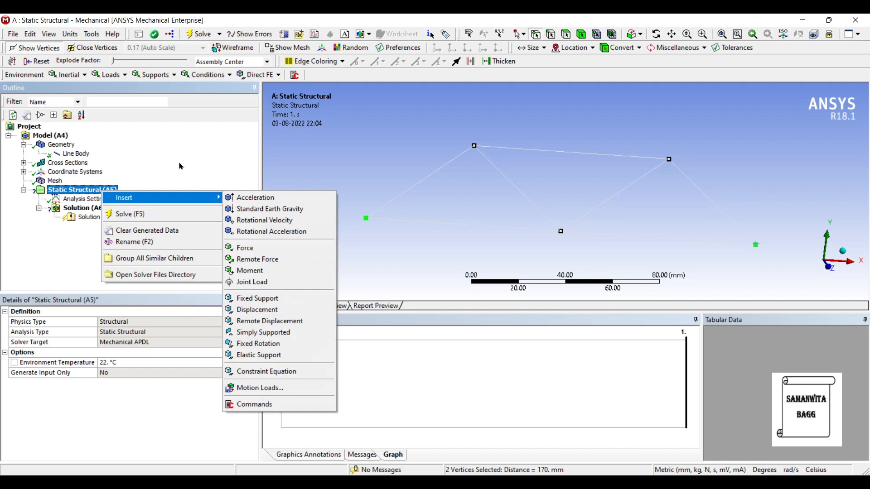
{"action": "left_click", "coordinate": [257, 298]}
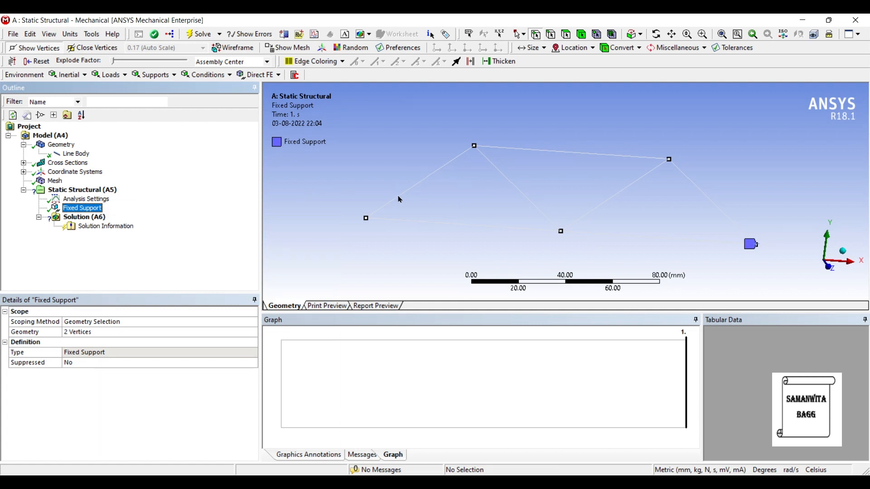
Insert a Force load on the middle vertex of the truss's bottom chord.
{"action": "left_click", "coordinate": [560, 232]}
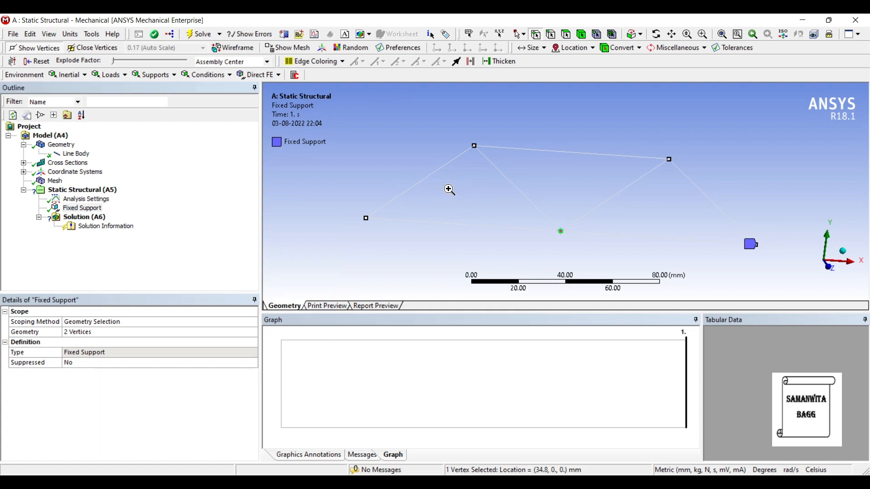
{"action": "right_click", "coordinate": [560, 232]}
{"action": "mouse_move", "coordinate": [634, 240]}
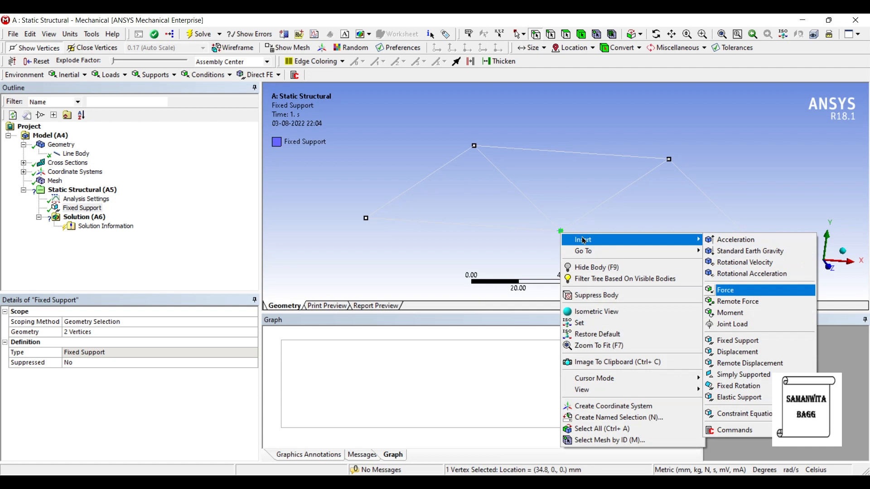
{"action": "left_click", "coordinate": [725, 290]}
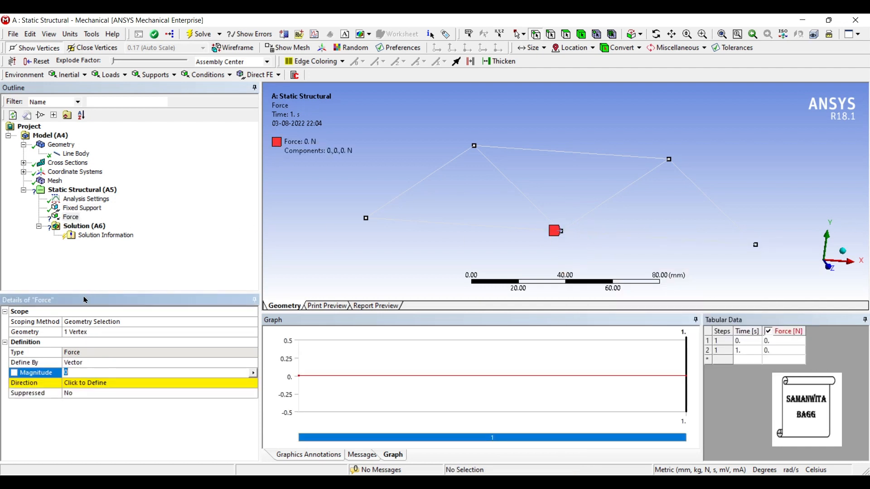
Define the force by Components and set its Y Component to -500 N.
{"action": "left_click", "coordinate": [110, 363]}
{"action": "left_click", "coordinate": [253, 363]}
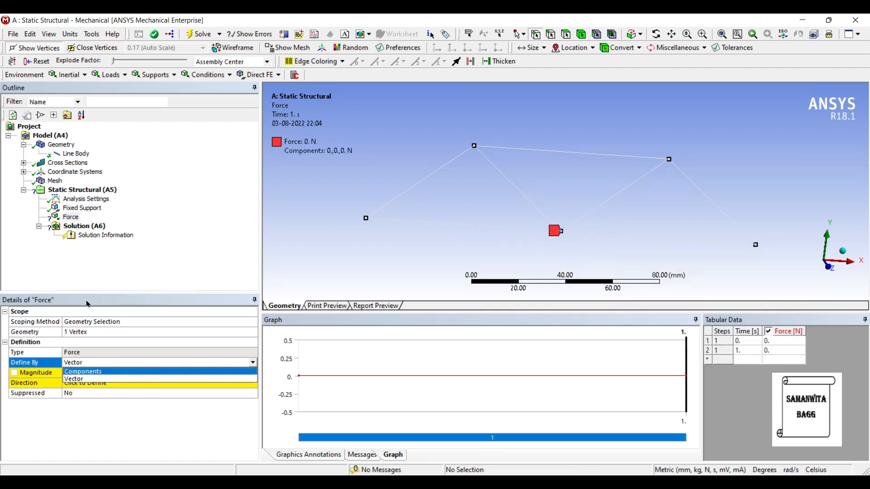
{"action": "left_click", "coordinate": [108, 372]}
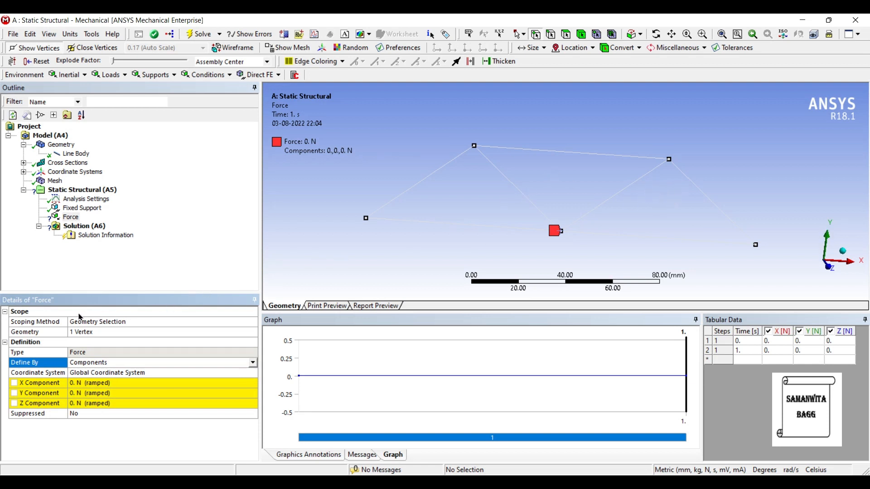
{"action": "left_click", "coordinate": [98, 393]}
{"action": "type", "text": "-50"}
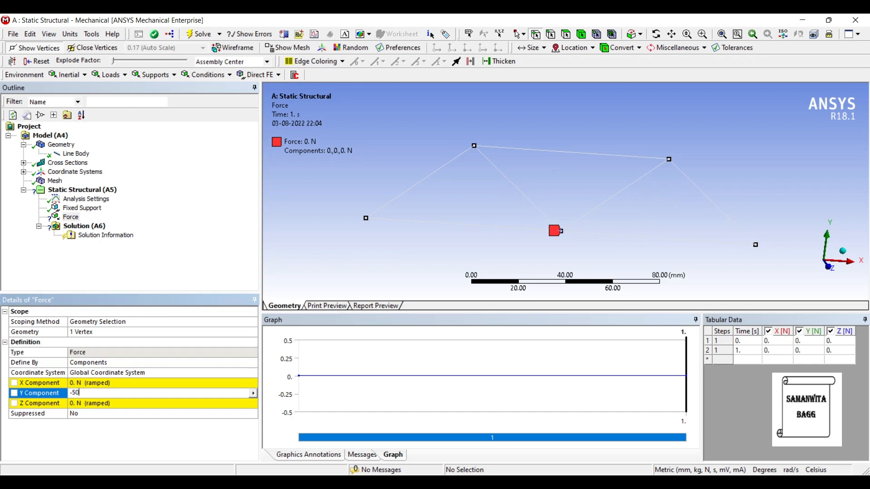
{"action": "key", "text": "Return"}
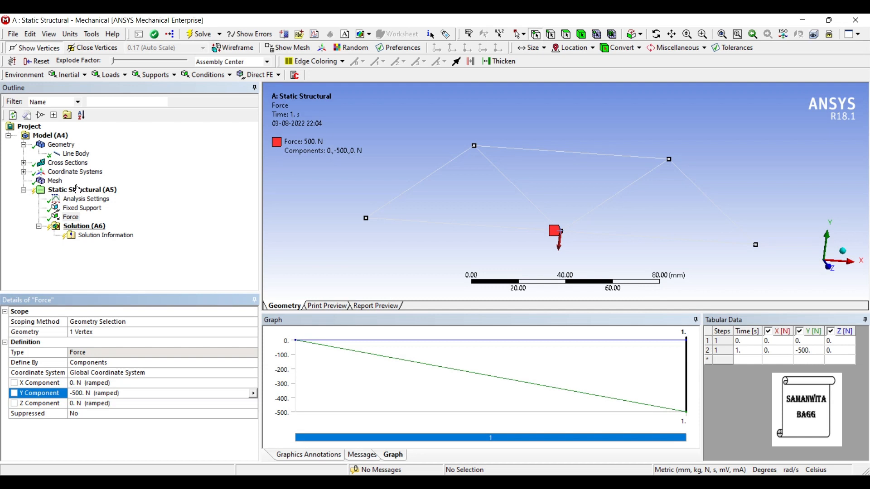
Insert a Directional Deformation result for all bodies under the Solution.
{"action": "left_click", "coordinate": [94, 226]}
{"action": "right_click", "coordinate": [99, 226]}
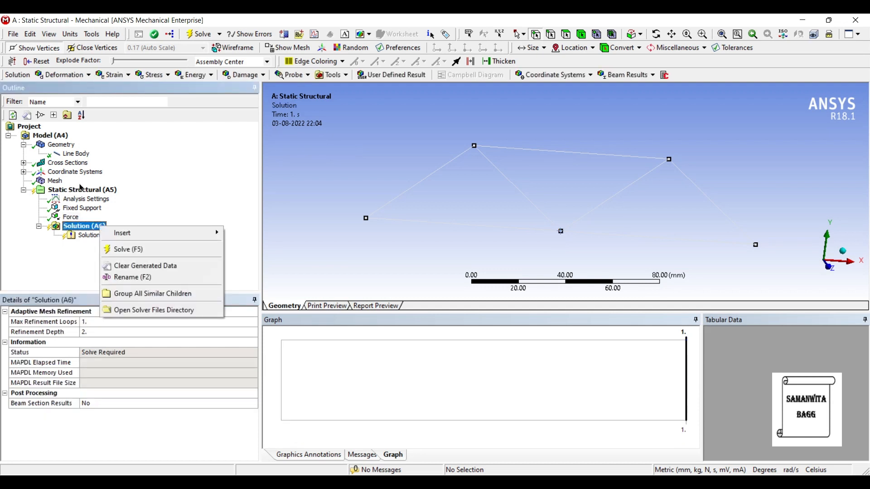
{"action": "mouse_move", "coordinate": [120, 233]}
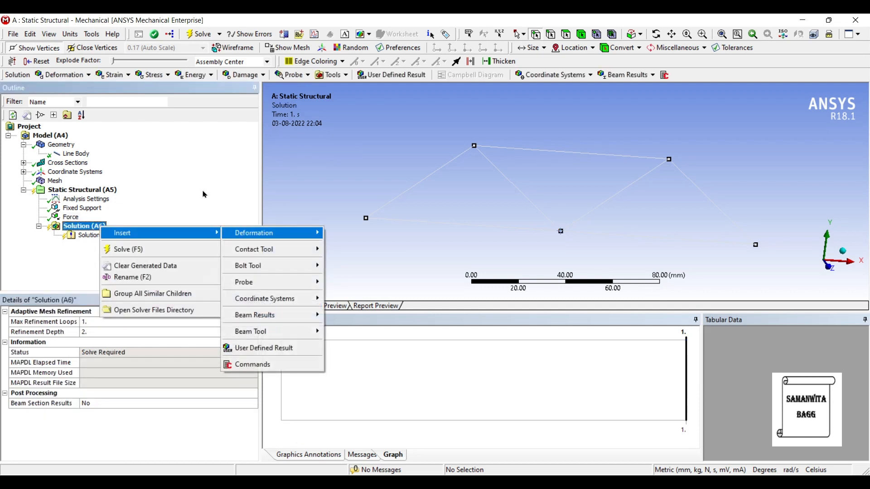
{"action": "mouse_move", "coordinate": [251, 233]}
{"action": "left_click", "coordinate": [348, 244]}
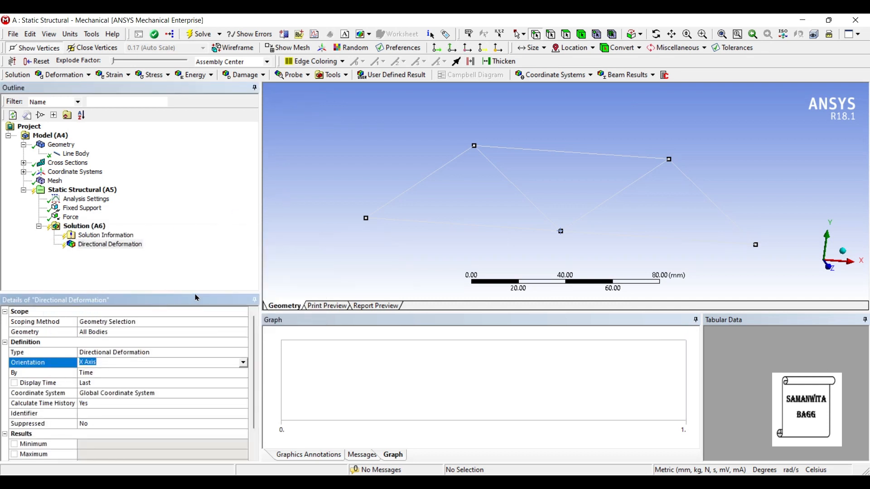
Set the Directional Deformation orientation to Y Axis and insert a Beam Tool under the Solution.
{"action": "left_click", "coordinate": [243, 363]}
{"action": "left_click", "coordinate": [119, 379]}
{"action": "right_click", "coordinate": [96, 225]}
{"action": "mouse_move", "coordinate": [199, 230]}
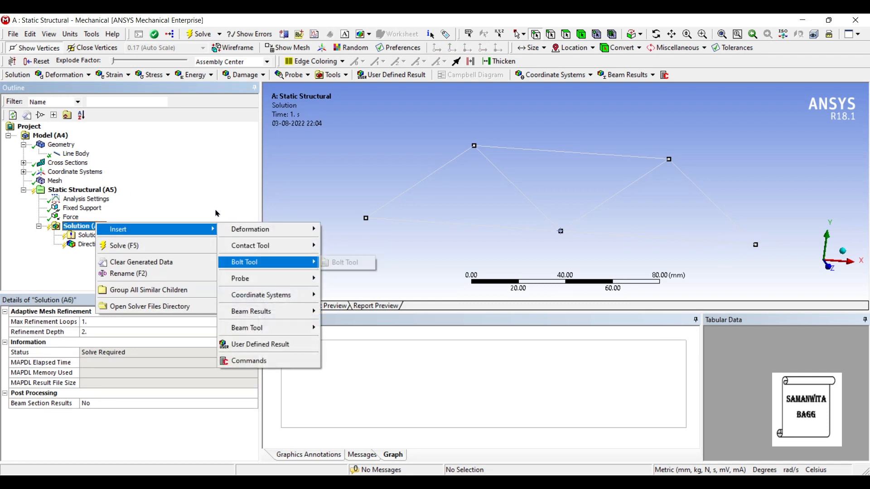
{"action": "mouse_move", "coordinate": [244, 311]}
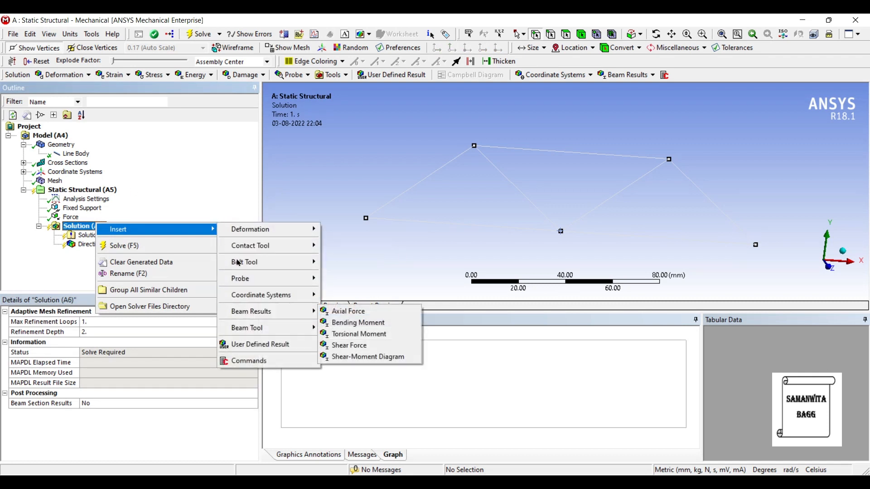
{"action": "mouse_move", "coordinate": [248, 328]}
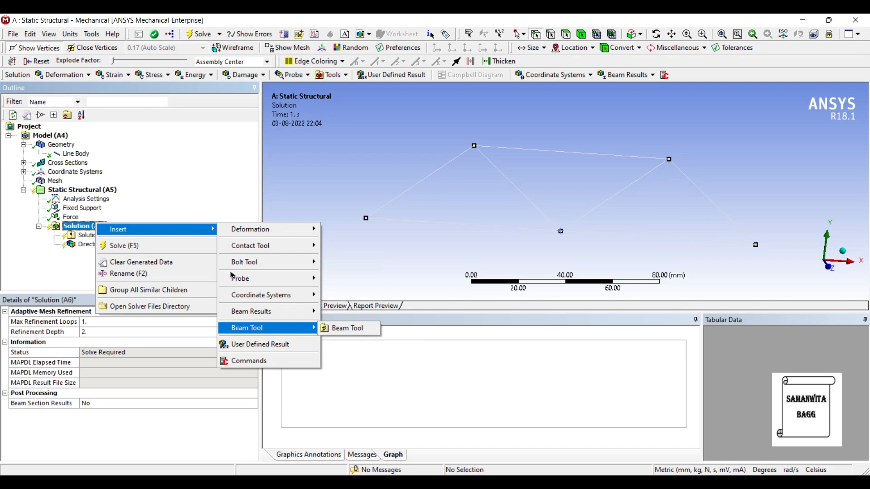
{"action": "left_click", "coordinate": [348, 328]}
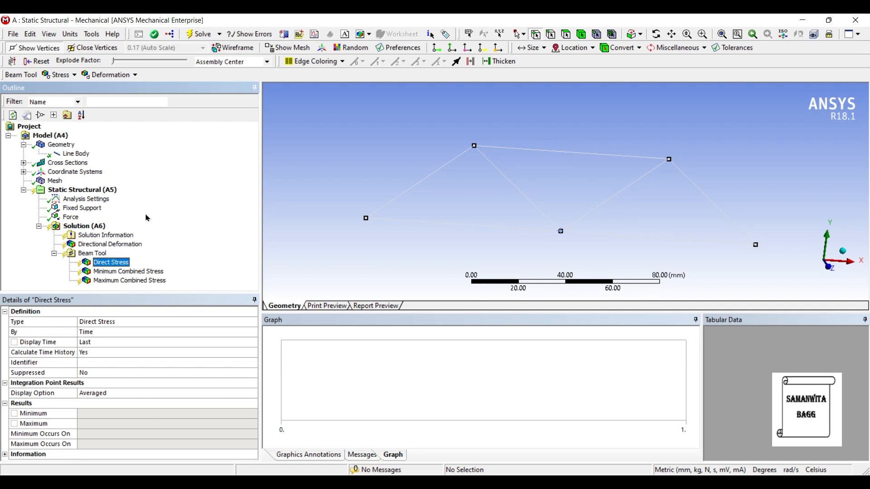
Insert a Force Reaction probe under the Solution with Fixed Support as its boundary condition.
{"action": "right_click", "coordinate": [86, 226]}
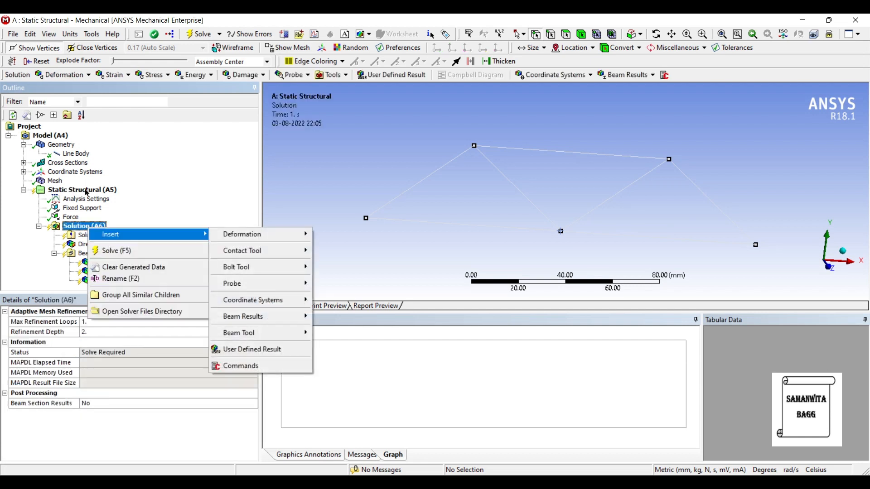
{"action": "key", "text": "Down"}
{"action": "key", "text": "Down"}
{"action": "key", "text": "Down"}
{"action": "key", "text": "Down"}
{"action": "key", "text": "Down"}
{"action": "key", "text": "Return"}
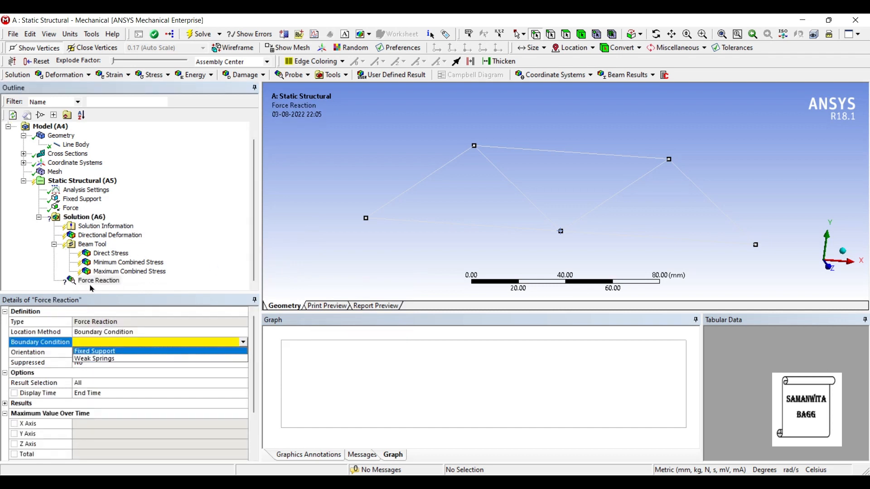
{"action": "key", "text": "Return"}
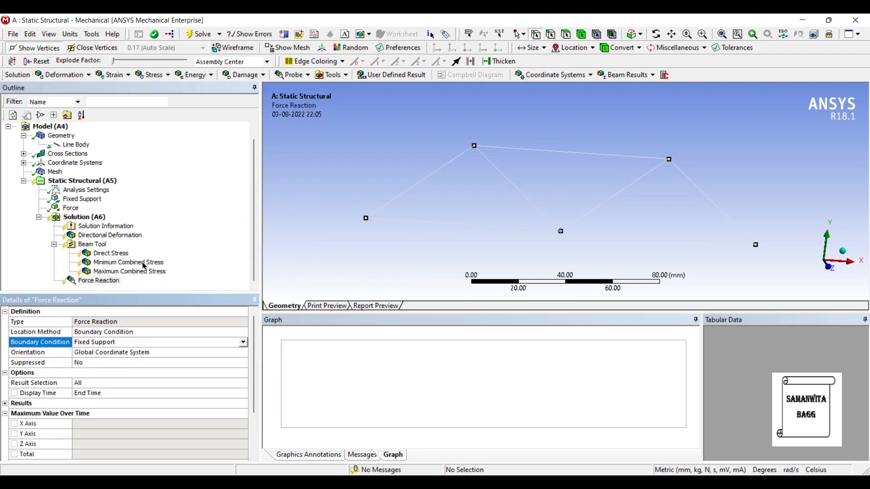
Insert a Moment Reaction probe under the Solution with Fixed Support as its boundary condition.
{"action": "right_click", "coordinate": [100, 219]}
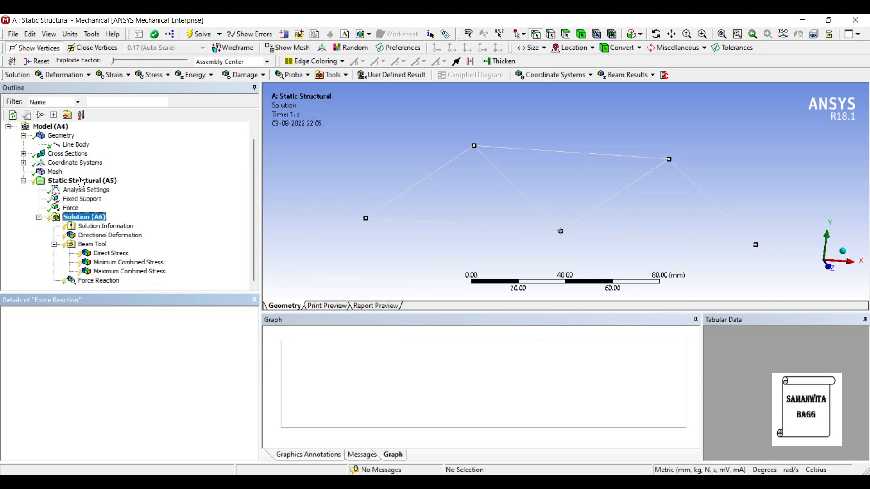
{"action": "mouse_move", "coordinate": [112, 227]}
{"action": "mouse_move", "coordinate": [290, 276]}
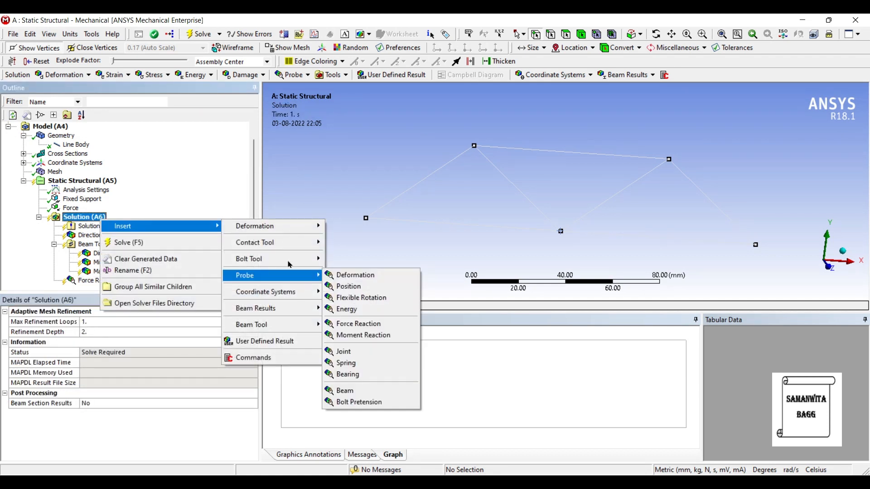
{"action": "left_click", "coordinate": [364, 335]}
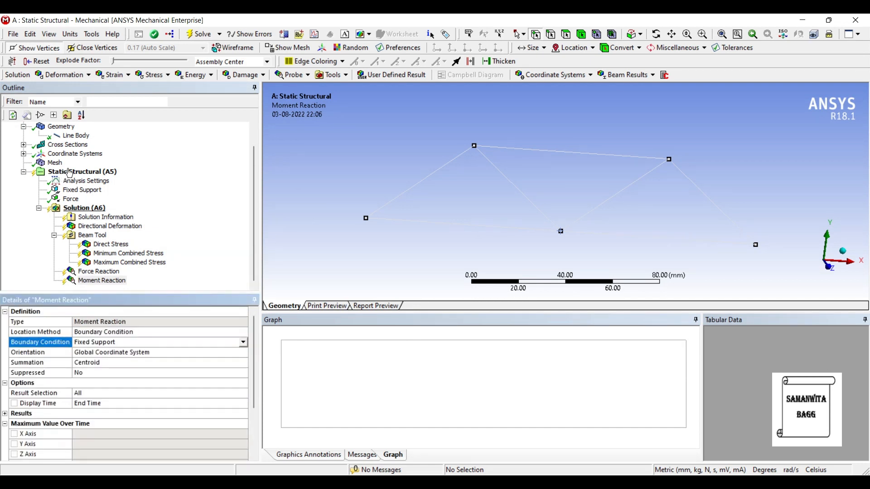
Insert a Shear Force beam result for all line bodies under the Solution.
{"action": "right_click", "coordinate": [87, 209]}
{"action": "mouse_move", "coordinate": [109, 214]}
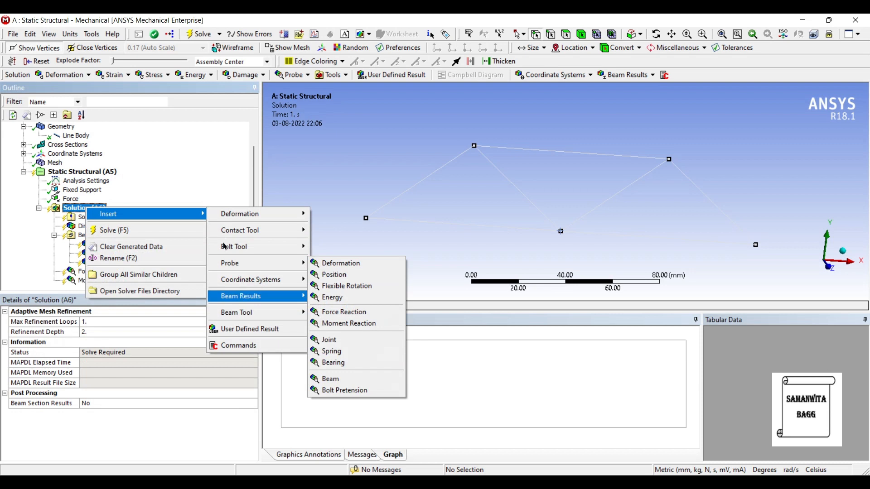
{"action": "mouse_move", "coordinate": [244, 296]}
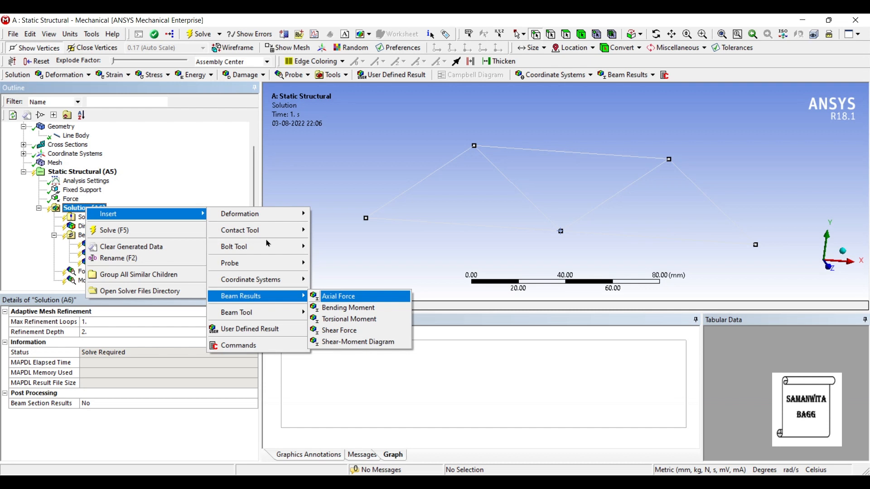
{"action": "key", "text": "Down"}
{"action": "key", "text": "Down"}
{"action": "key", "text": "Down"}
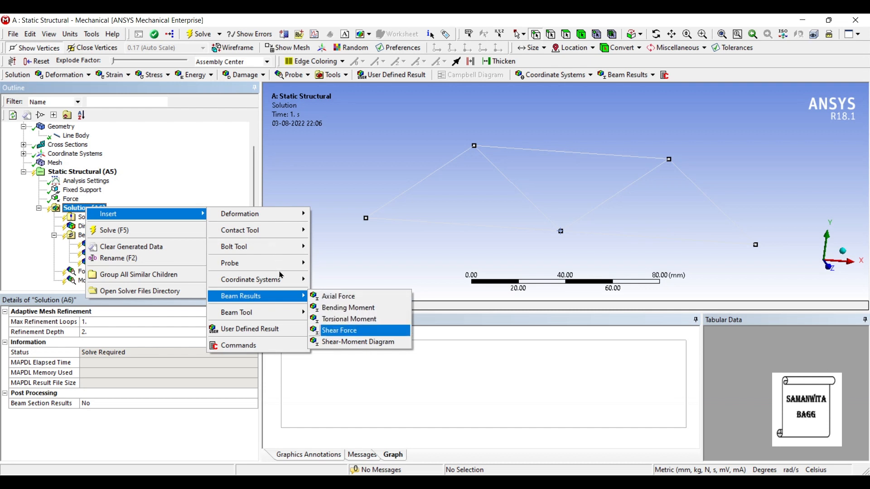
{"action": "key", "text": "Return"}
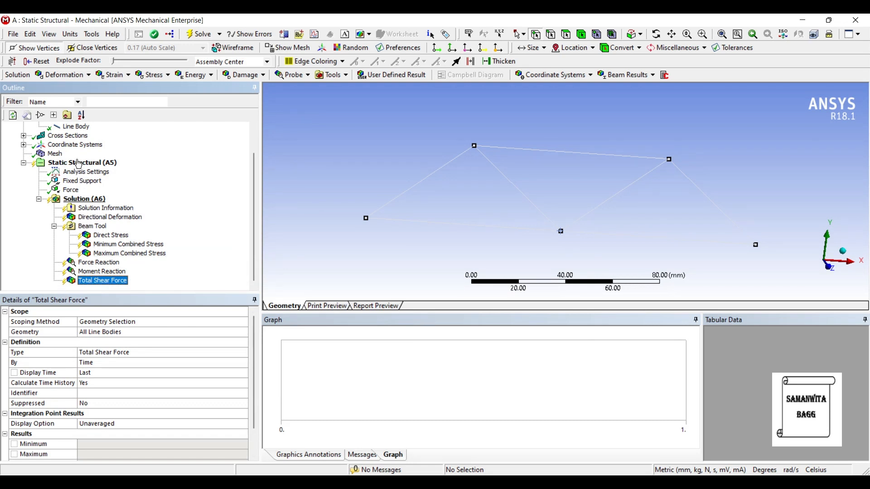
Insert a Bending Moment beam result for all line bodies and solve the static structural analysis.
{"action": "right_click", "coordinate": [96, 199]}
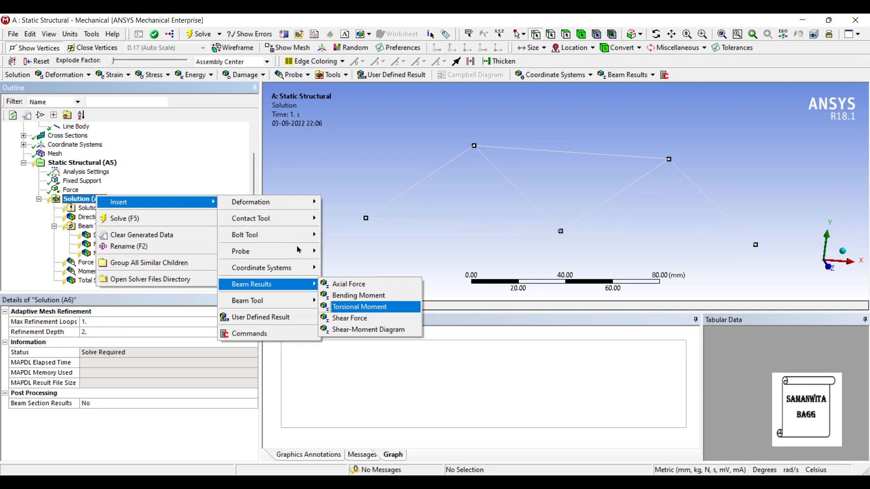
{"action": "left_click", "coordinate": [346, 296]}
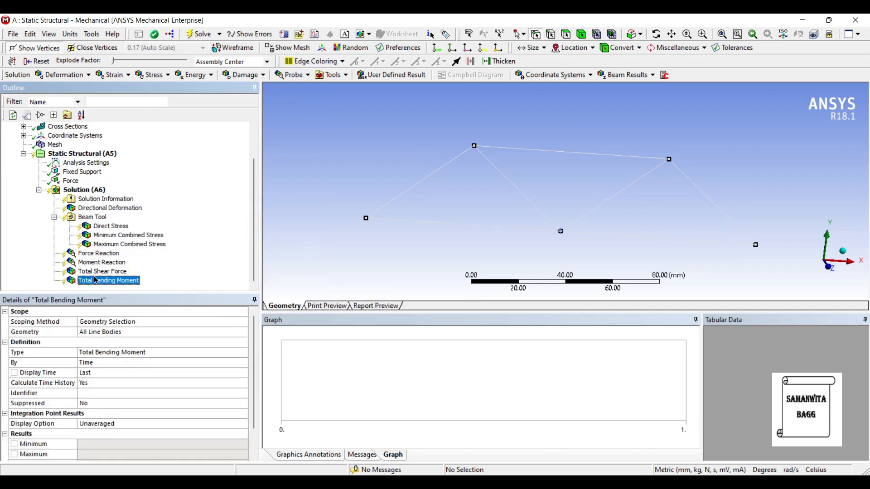
{"action": "left_click", "coordinate": [85, 190]}
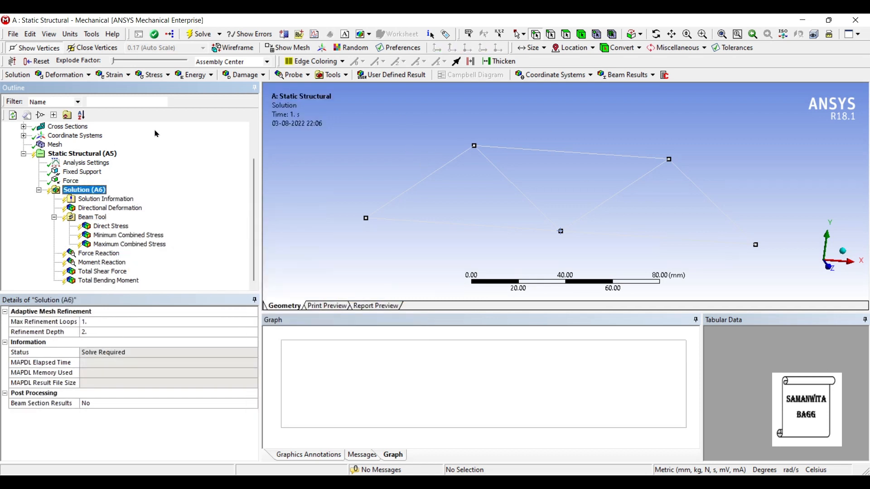
{"action": "left_click", "coordinate": [202, 34]}
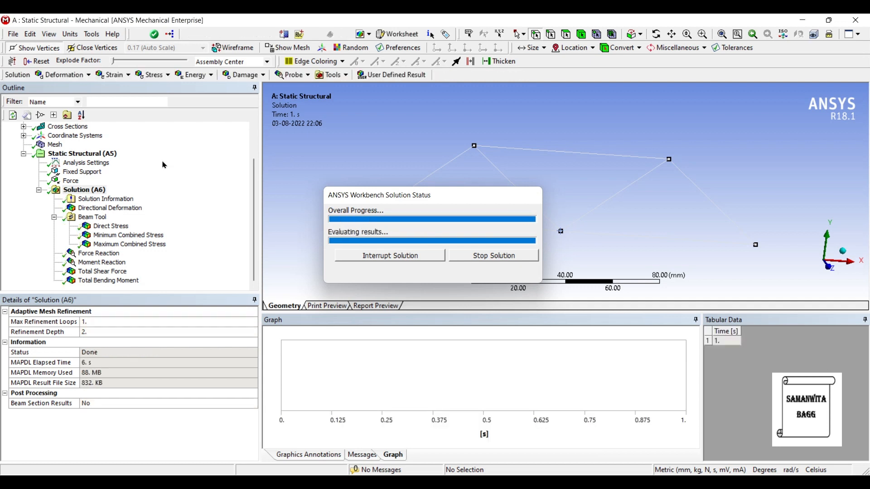
Examine the truss's Y-axis Directional Deformation plot and play its animation.
{"action": "key", "text": "Down"}
{"action": "key", "text": "Down"}
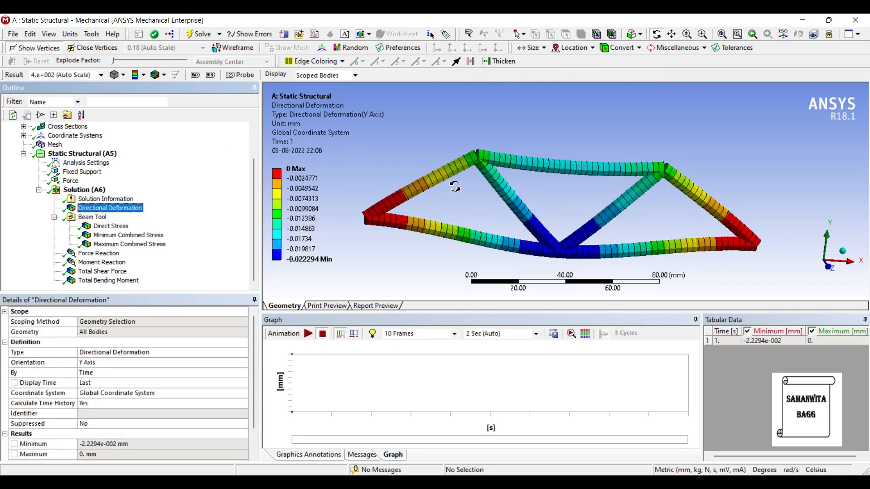
{"action": "left_click_drag", "start_coordinate": [466, 190], "coordinate": [466, 177]}
{"action": "left_click_drag", "start_coordinate": [395, 171], "coordinate": [385, 174]}
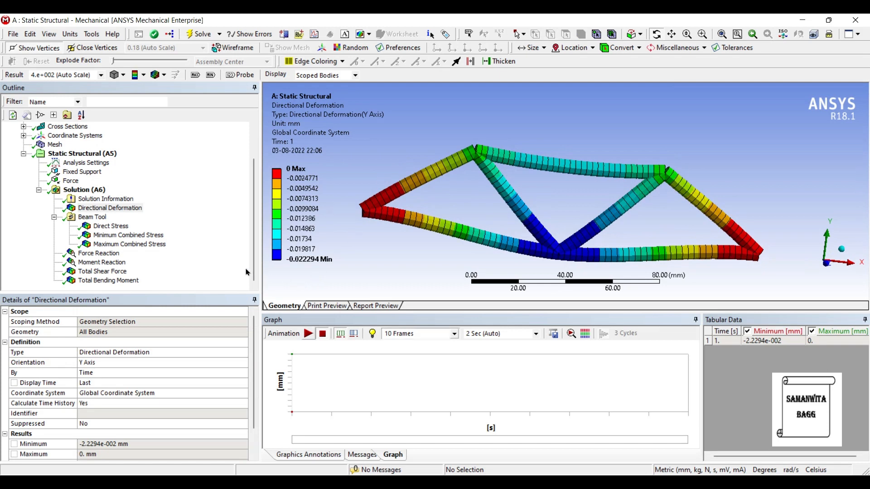
{"action": "left_click", "coordinate": [308, 334]}
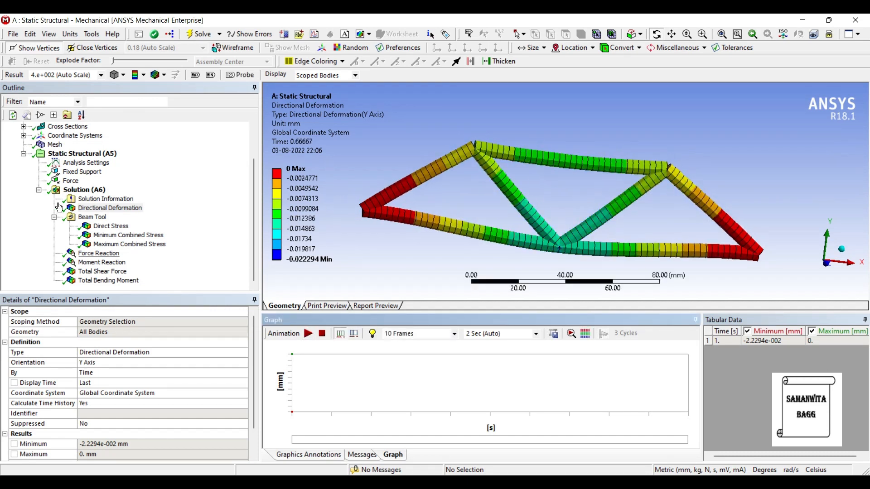
Examine the Beam Tool's Direct Stress plot with its animation, plus the Minimum and Maximum Combined Stress plots.
{"action": "left_click", "coordinate": [106, 226]}
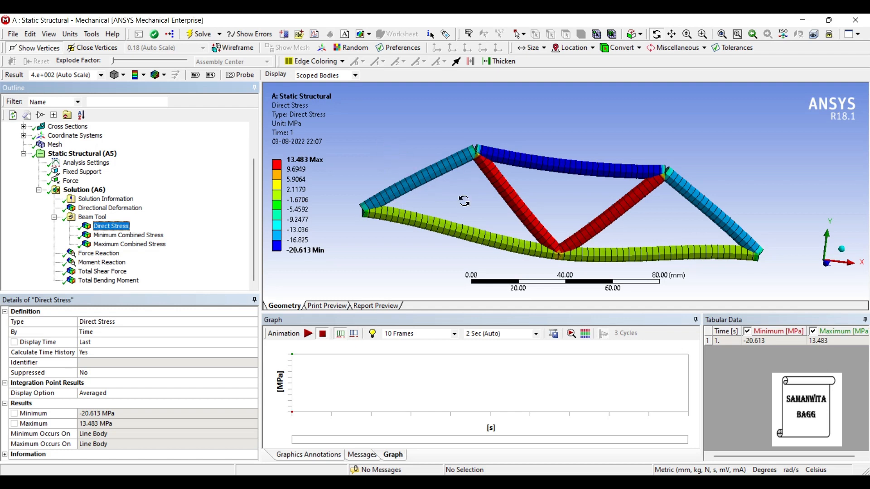
{"action": "left_click", "coordinate": [308, 333]}
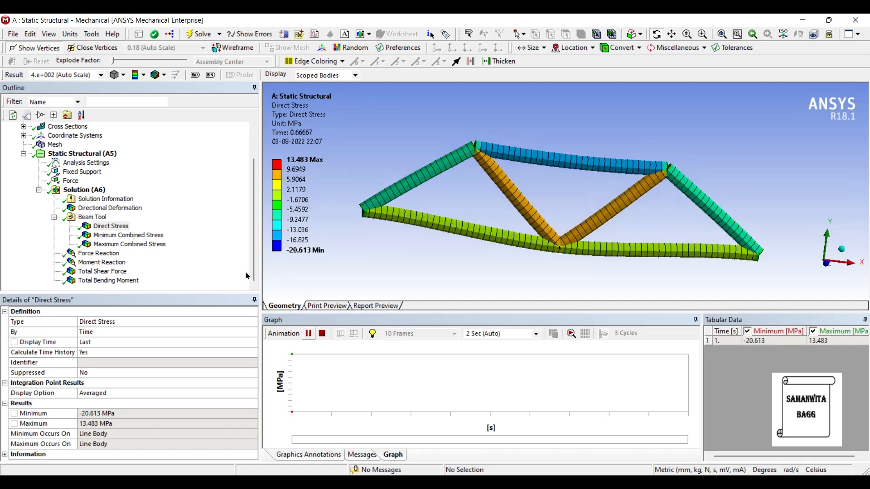
{"action": "left_click", "coordinate": [308, 334]}
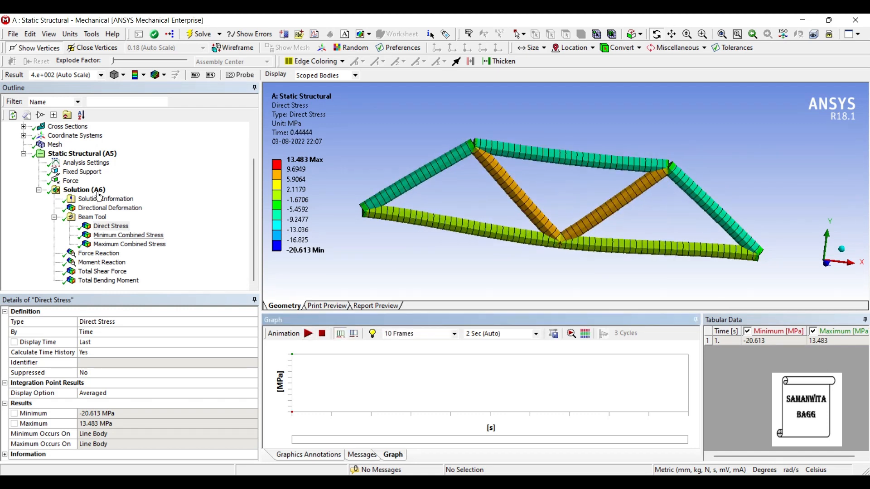
{"action": "left_click", "coordinate": [128, 235]}
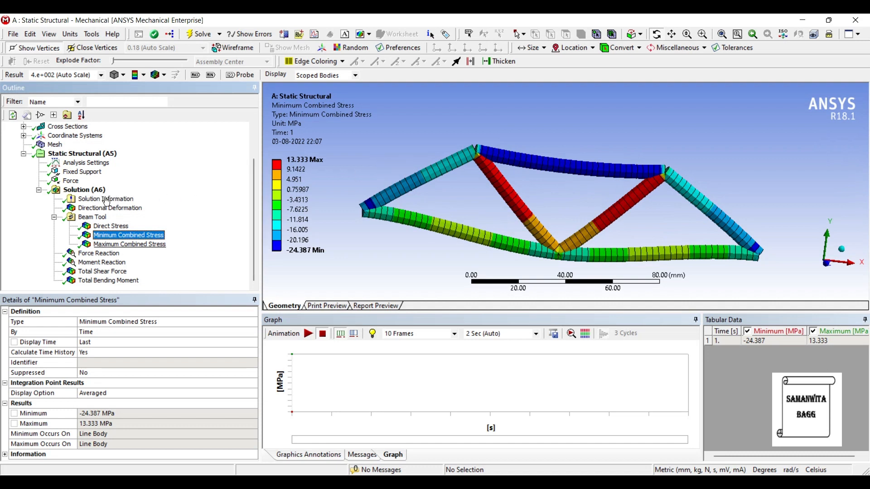
{"action": "key", "text": "Down"}
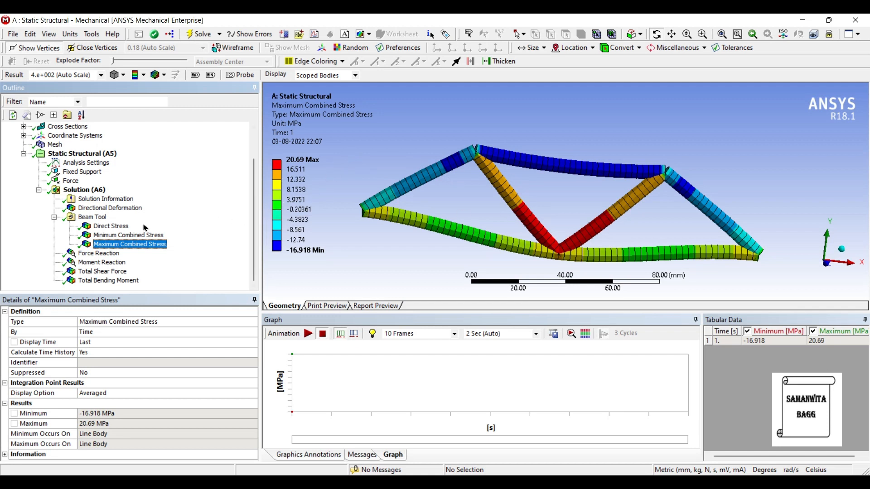
Review the maximum and minimum values over time of the Force Reaction and Moment Reaction probes.
{"action": "key", "text": "Down"}
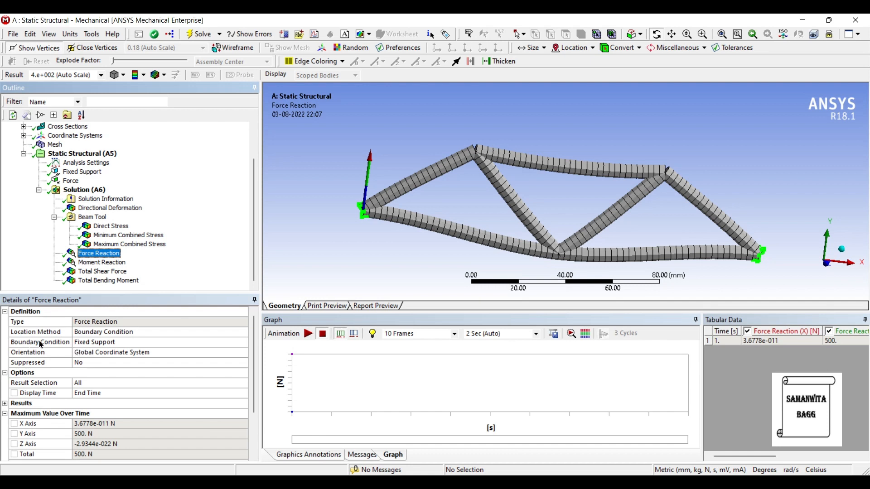
{"action": "scroll", "coordinate": [68, 364], "scroll_direction": "down", "scroll_amount": 2}
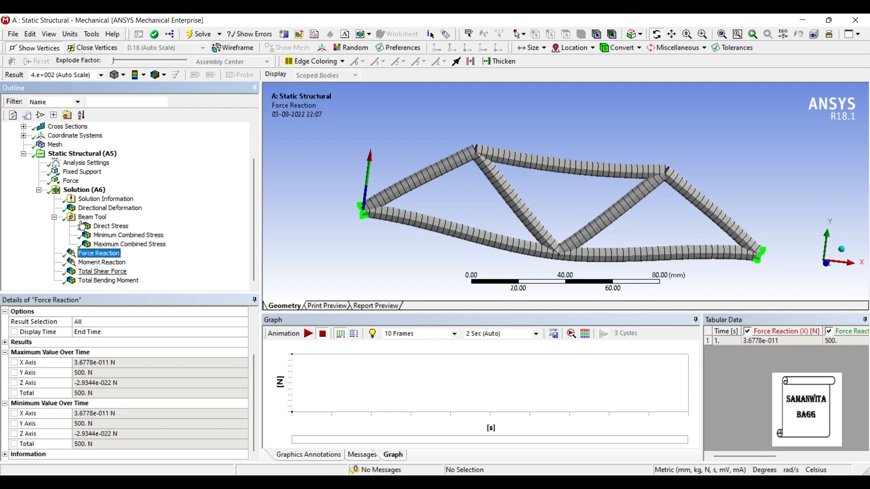
{"action": "key", "text": "Down"}
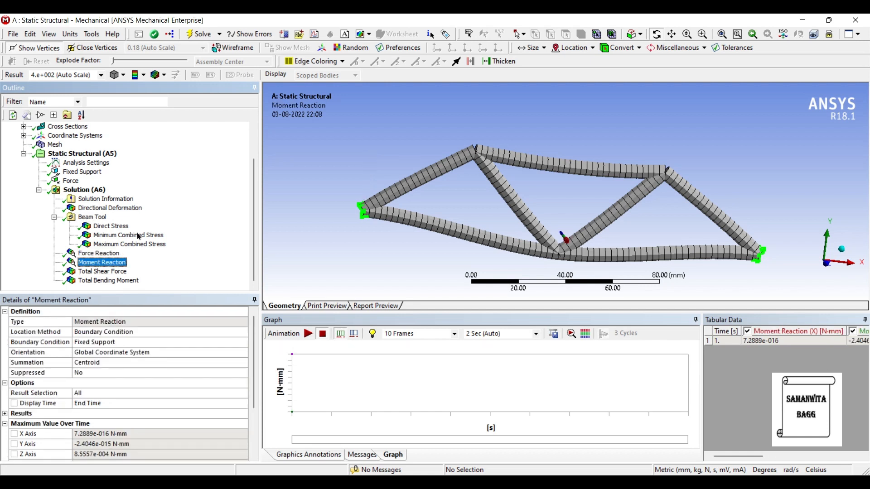
{"action": "scroll", "coordinate": [73, 310], "scroll_direction": "down", "scroll_amount": 2}
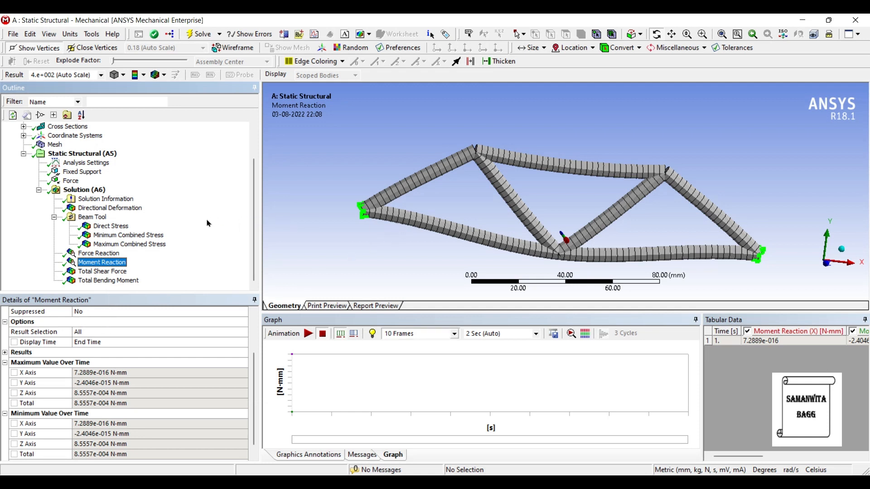
Examine the Total Shear Force plot, briefly showing the label at its minimum location.
{"action": "key", "text": "Down"}
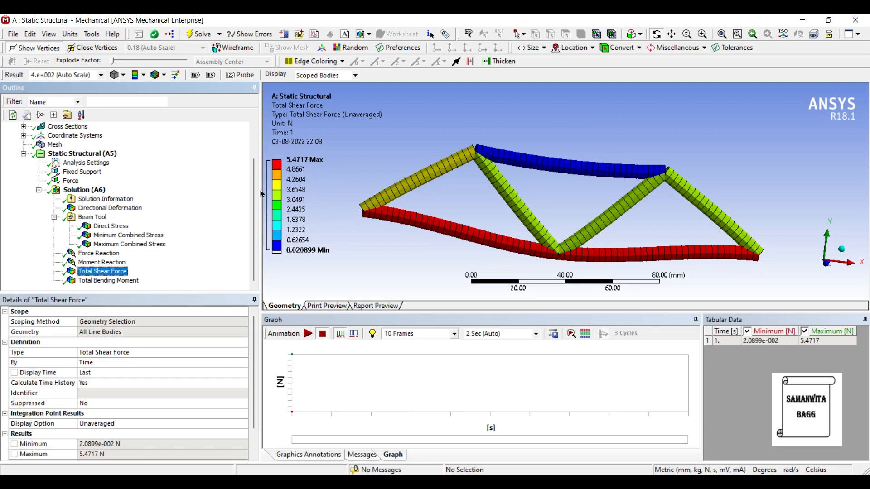
{"action": "left_click", "coordinate": [210, 75]}
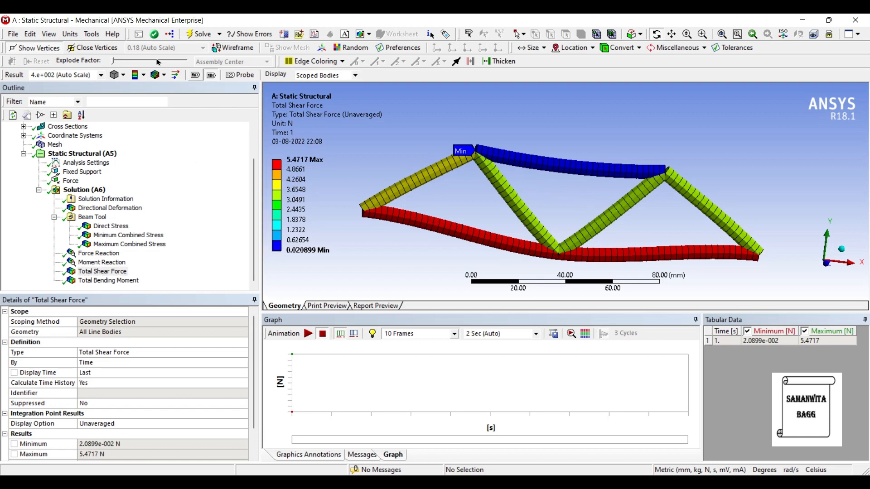
{"action": "left_click", "coordinate": [210, 75]}
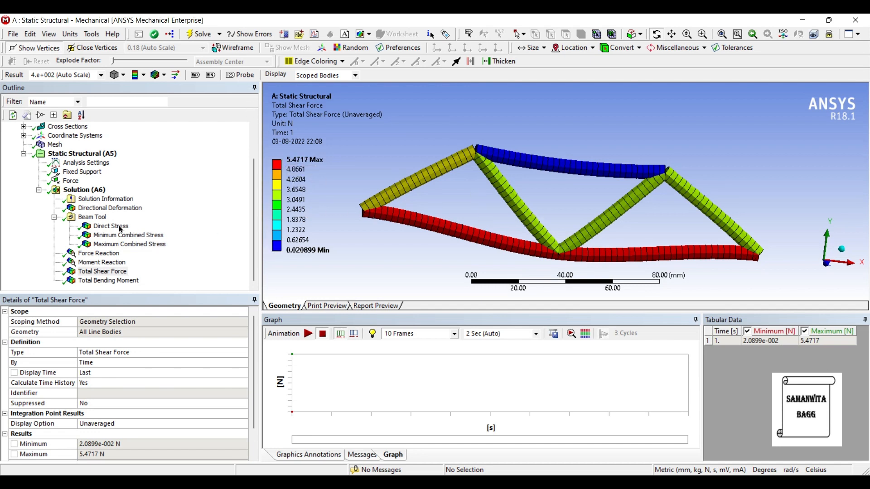
Examine the Total Bending Moment plot across the truss, playing and pausing its animation.
{"action": "left_click", "coordinate": [108, 281]}
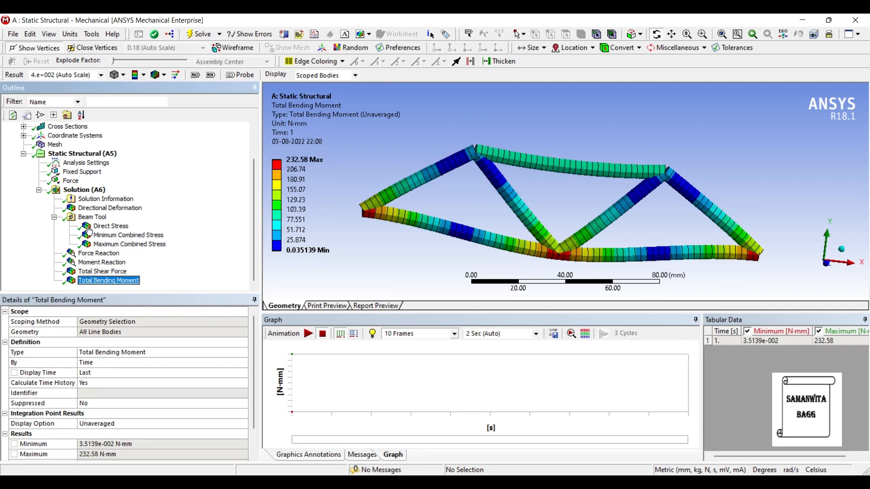
{"action": "left_click", "coordinate": [308, 333]}
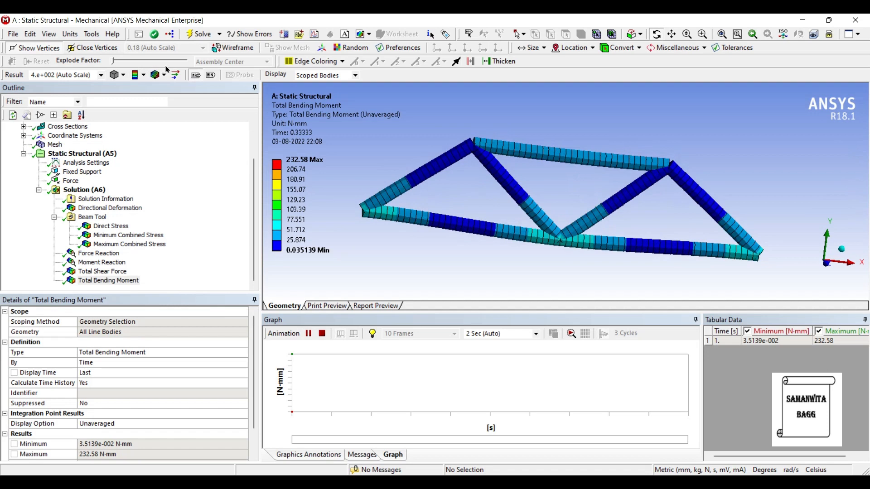
{"action": "left_click", "coordinate": [308, 334]}
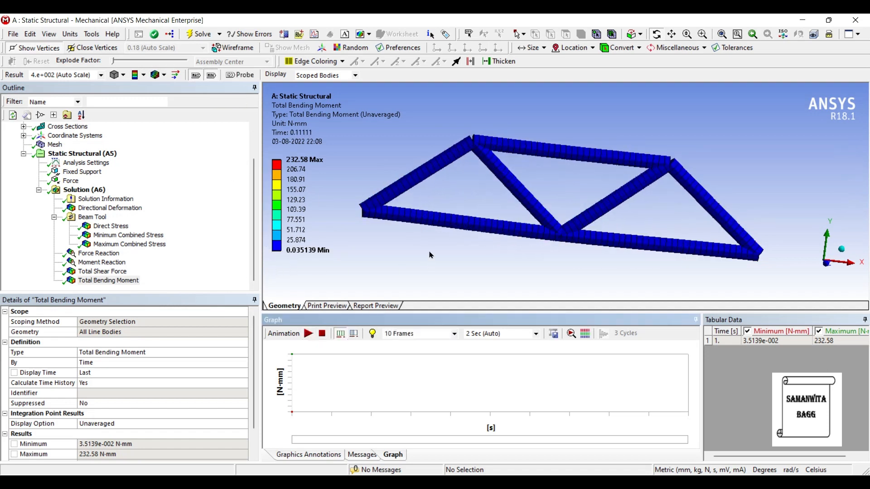